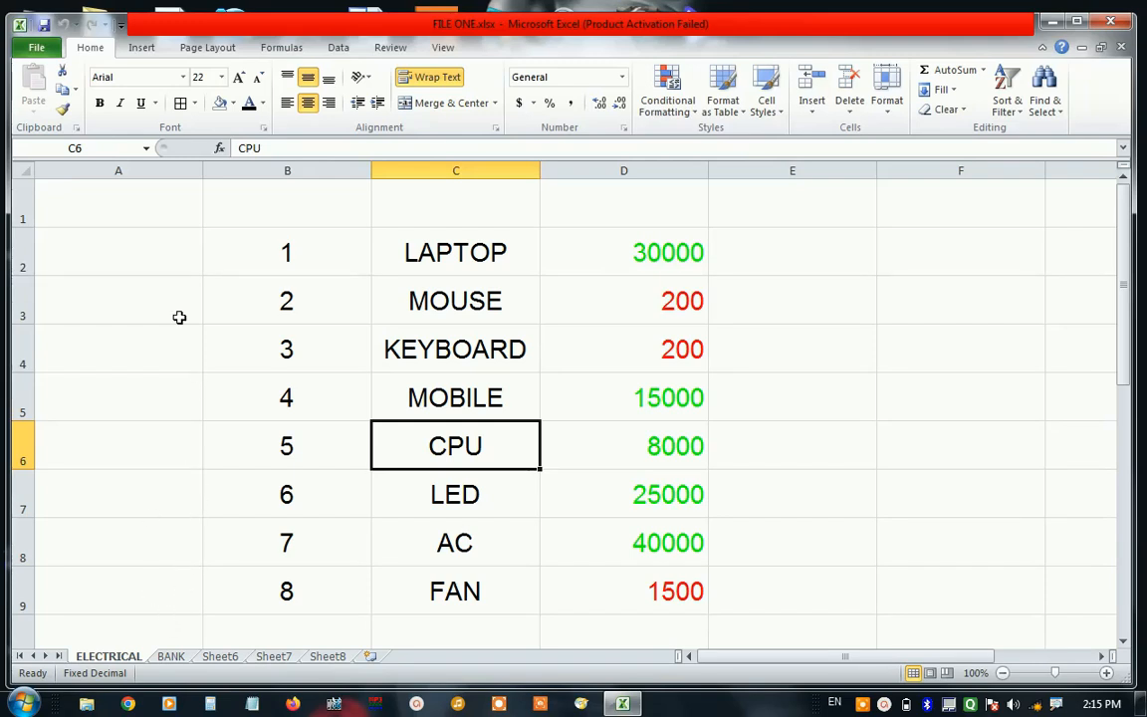
Look through Sheet6, Sheet7 and Sheet8 of the workbook, finishing on Sheet6.
{"action": "left_click", "coordinate": [206, 259]}
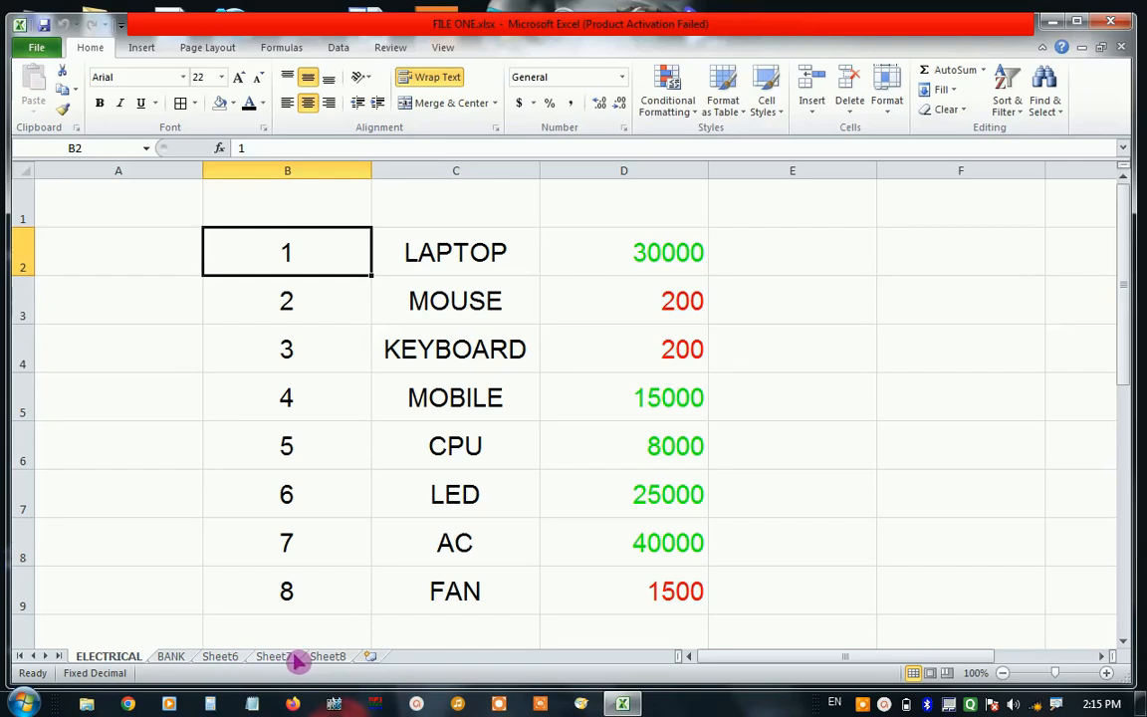
{"action": "left_click", "coordinate": [229, 660]}
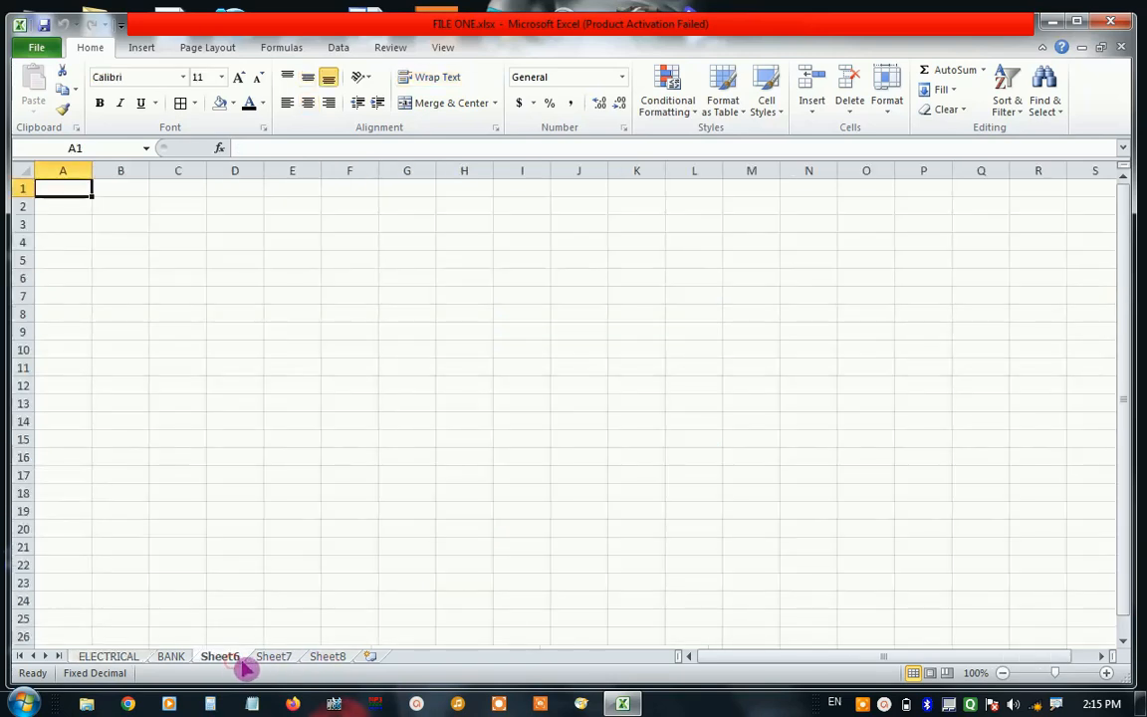
{"action": "left_click", "coordinate": [273, 661]}
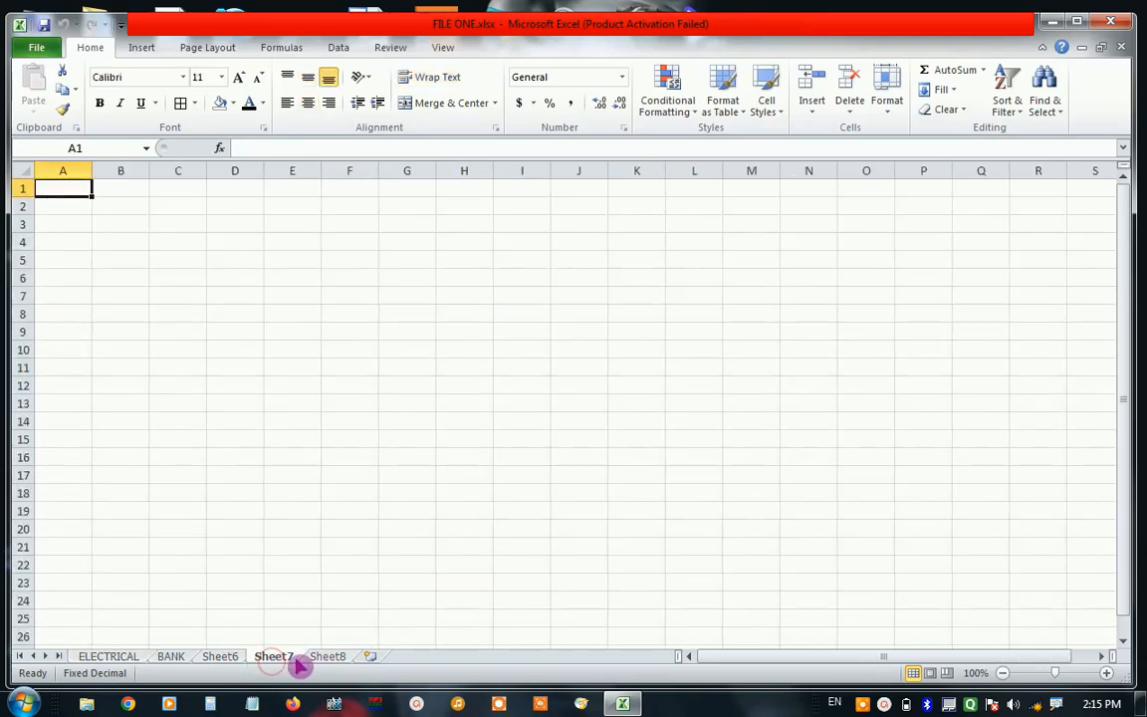
{"action": "left_click", "coordinate": [338, 661]}
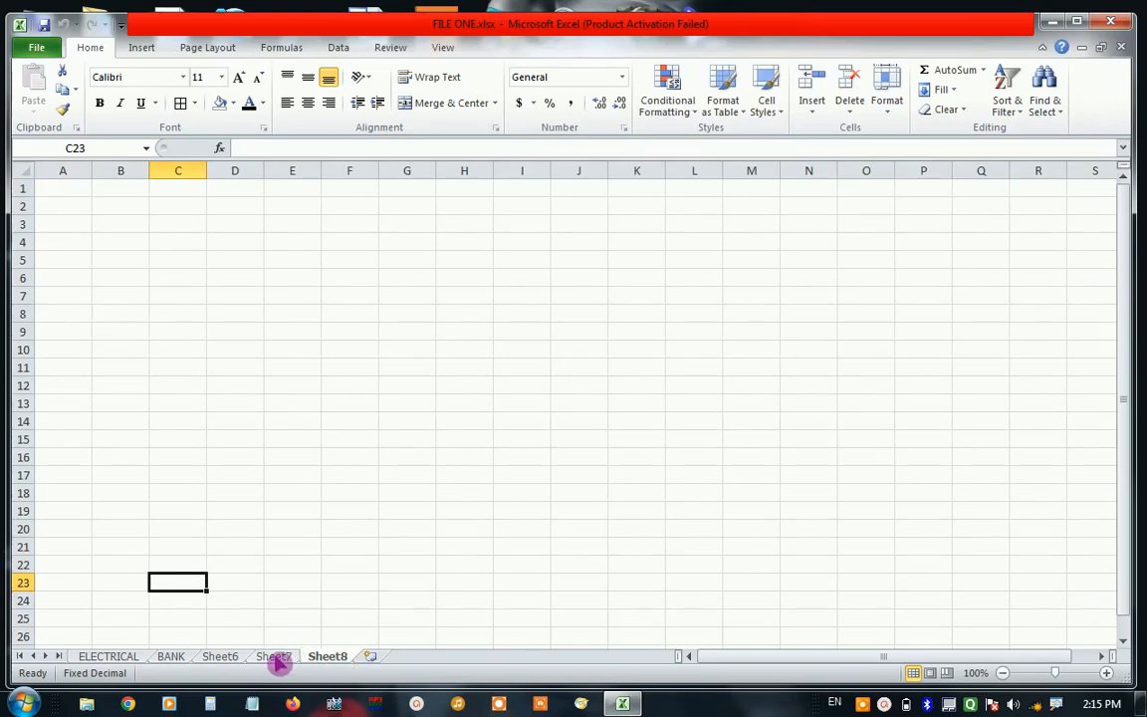
{"action": "left_click", "coordinate": [225, 659]}
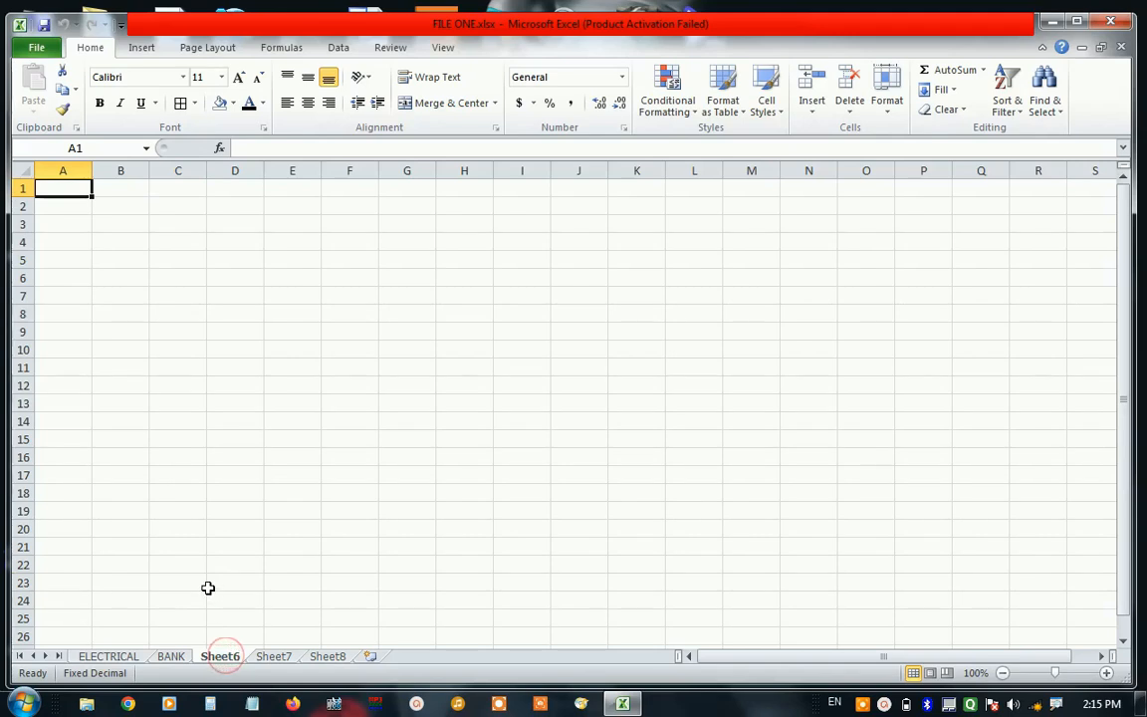
{"action": "left_click", "coordinate": [272, 653]}
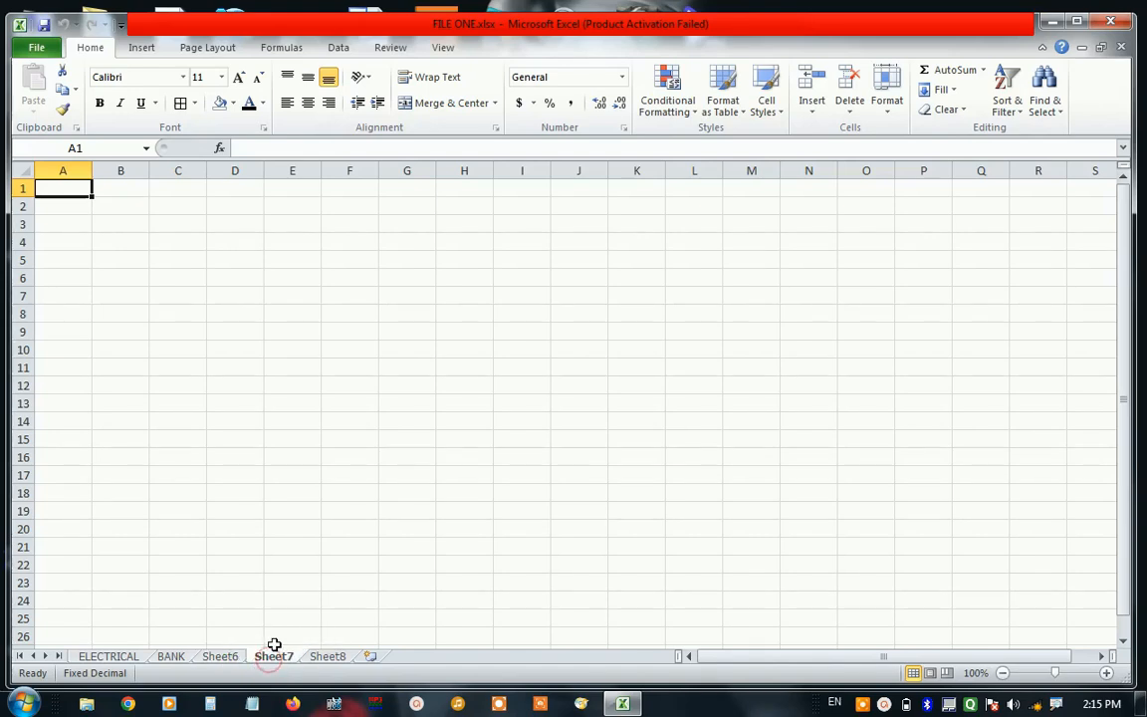
{"action": "left_click", "coordinate": [228, 657]}
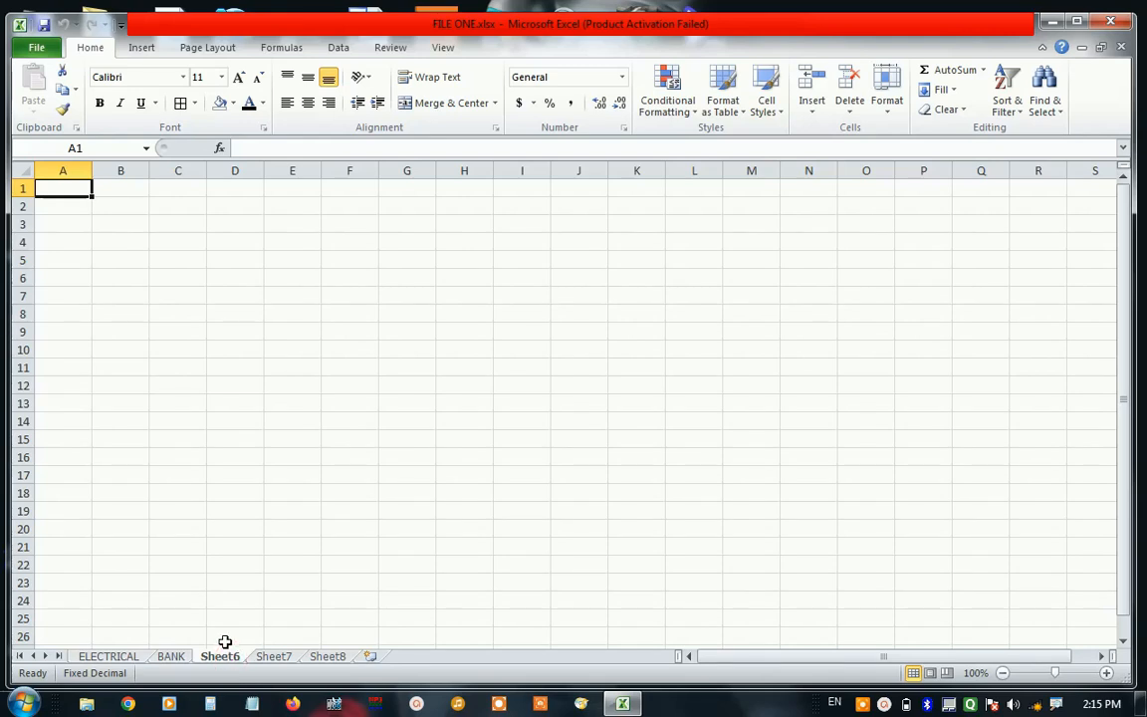
{"action": "left_click", "coordinate": [225, 657]}
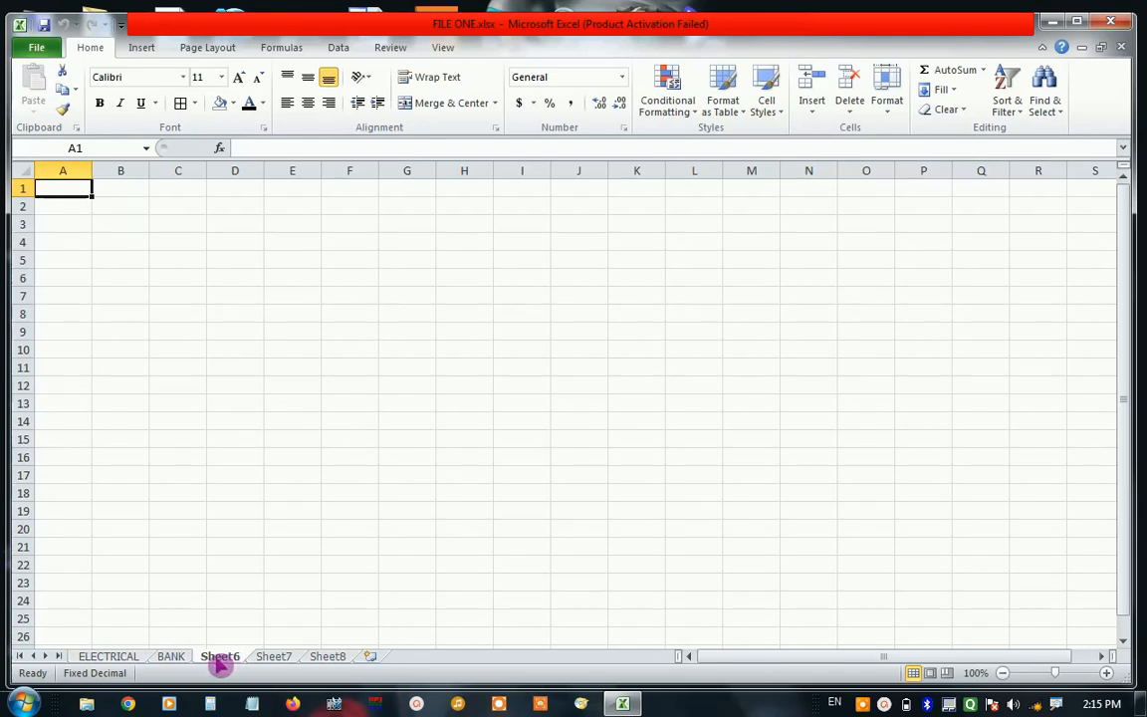
{"action": "left_click", "coordinate": [230, 659]}
{"action": "right_click", "coordinate": [223, 664]}
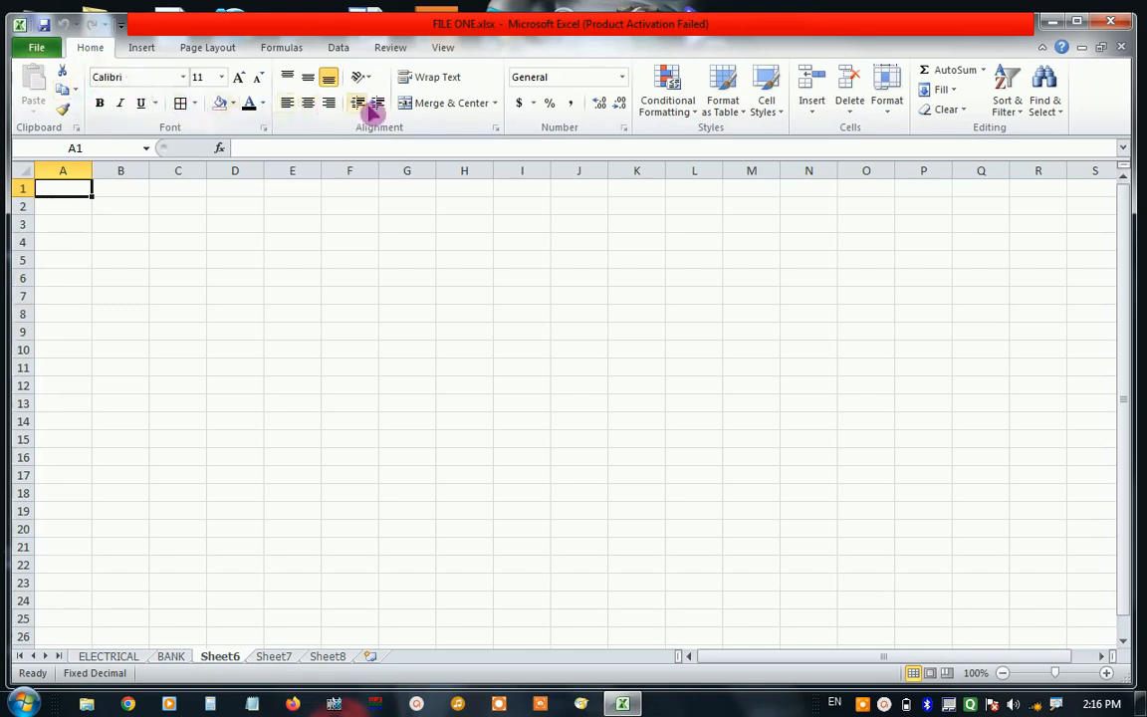
{"action": "left_click", "coordinate": [889, 109]}
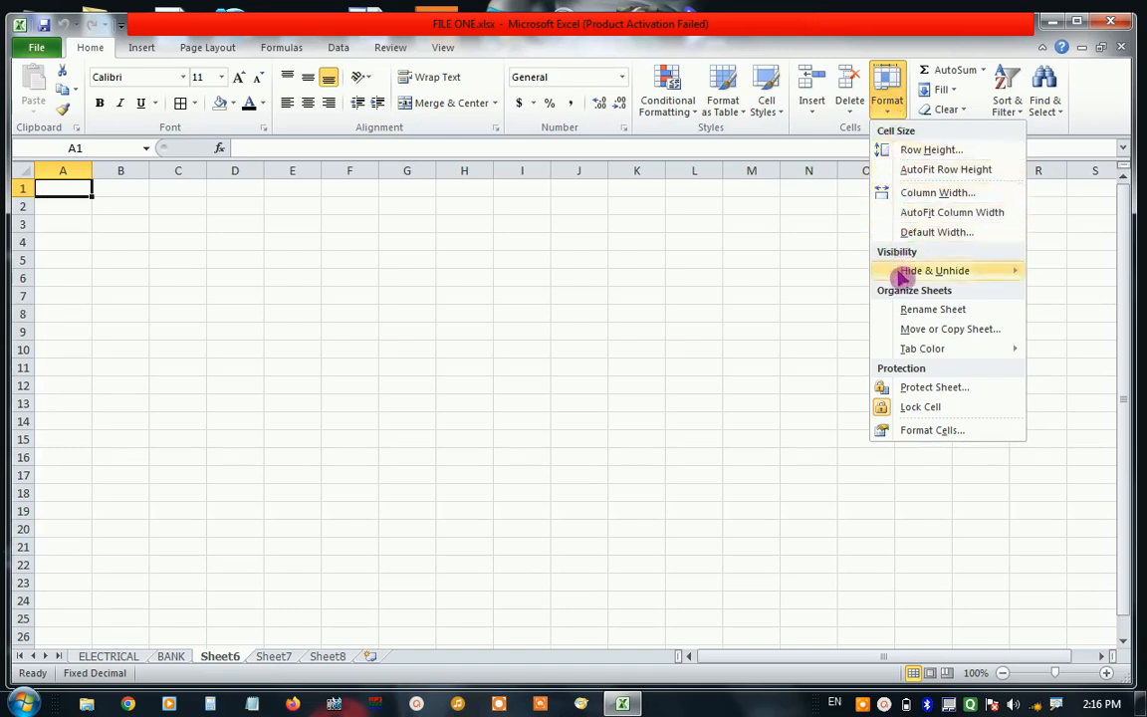
{"action": "mouse_move", "coordinate": [896, 270]}
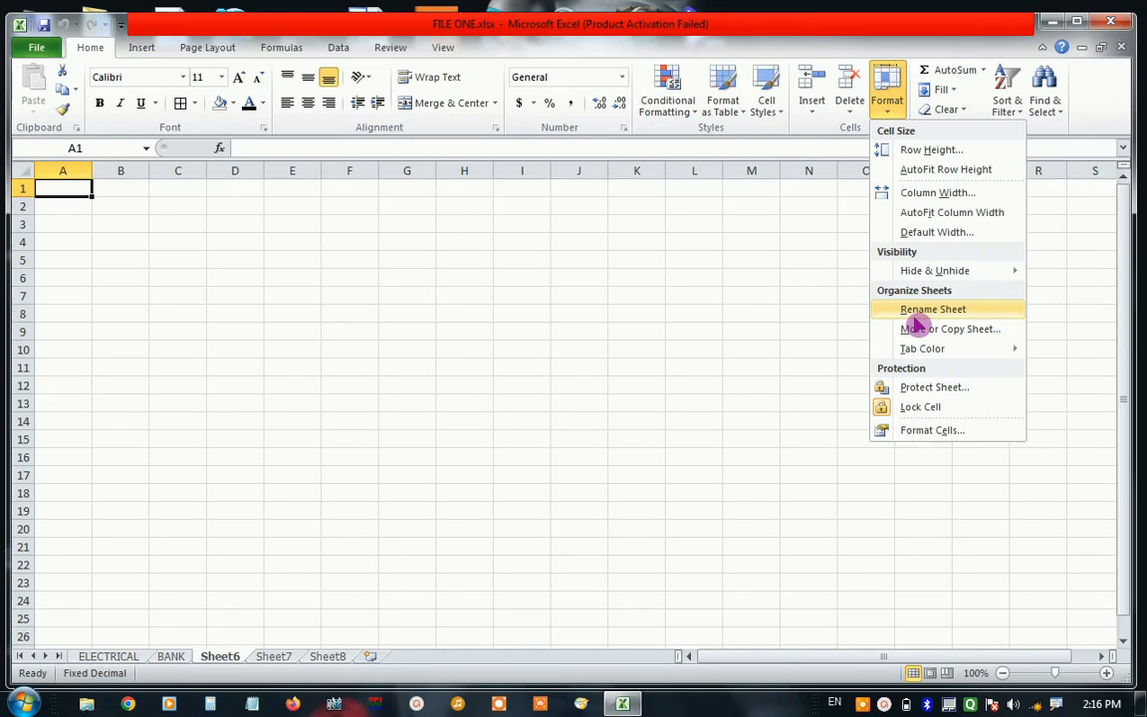
{"action": "left_click", "coordinate": [276, 478]}
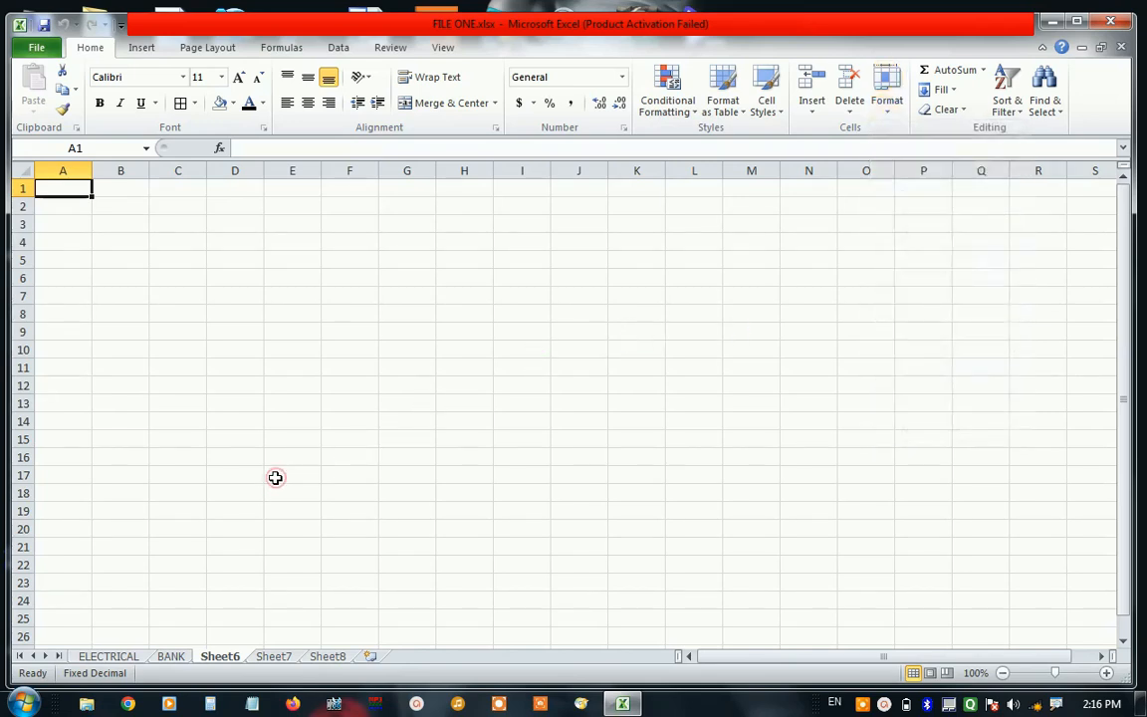
Rename Sheet6 as DECORATION.
{"action": "right_click", "coordinate": [232, 657]}
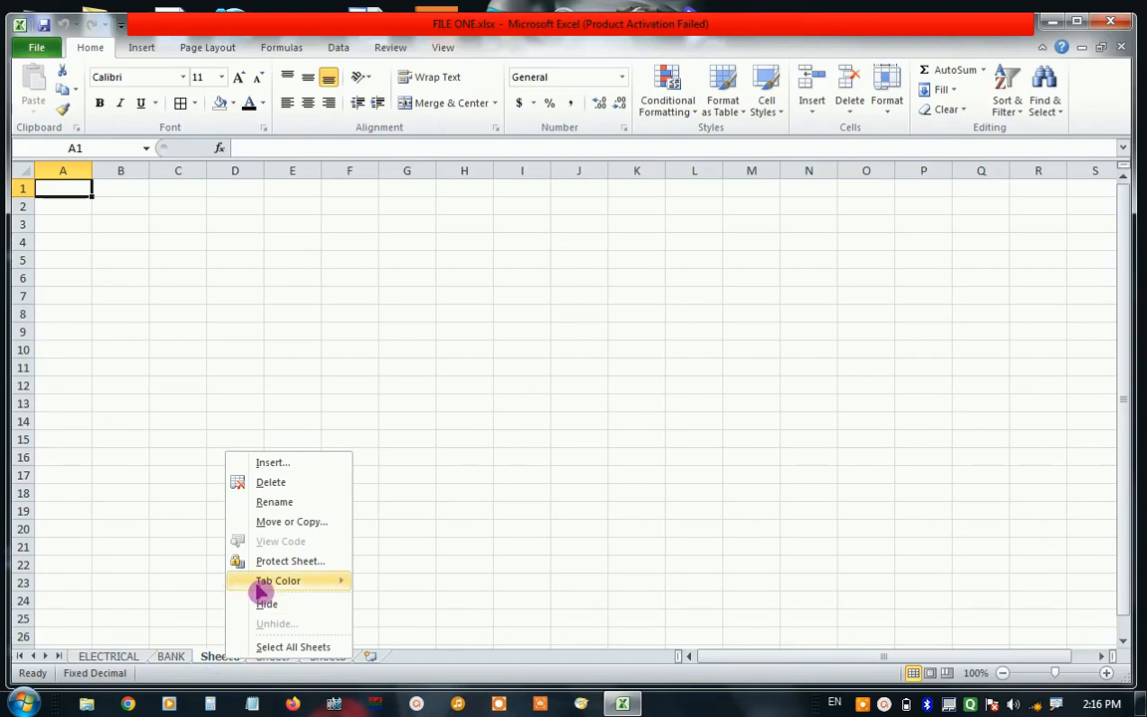
{"action": "left_click", "coordinate": [292, 505]}
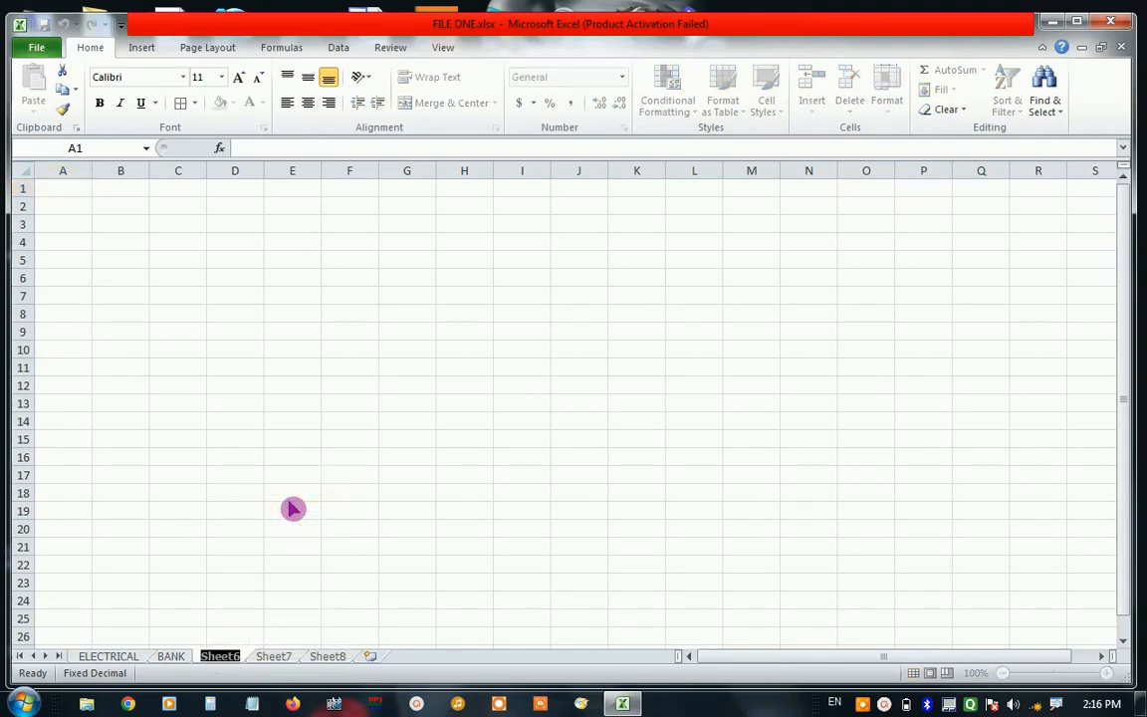
{"action": "type", "text": "DECO"}
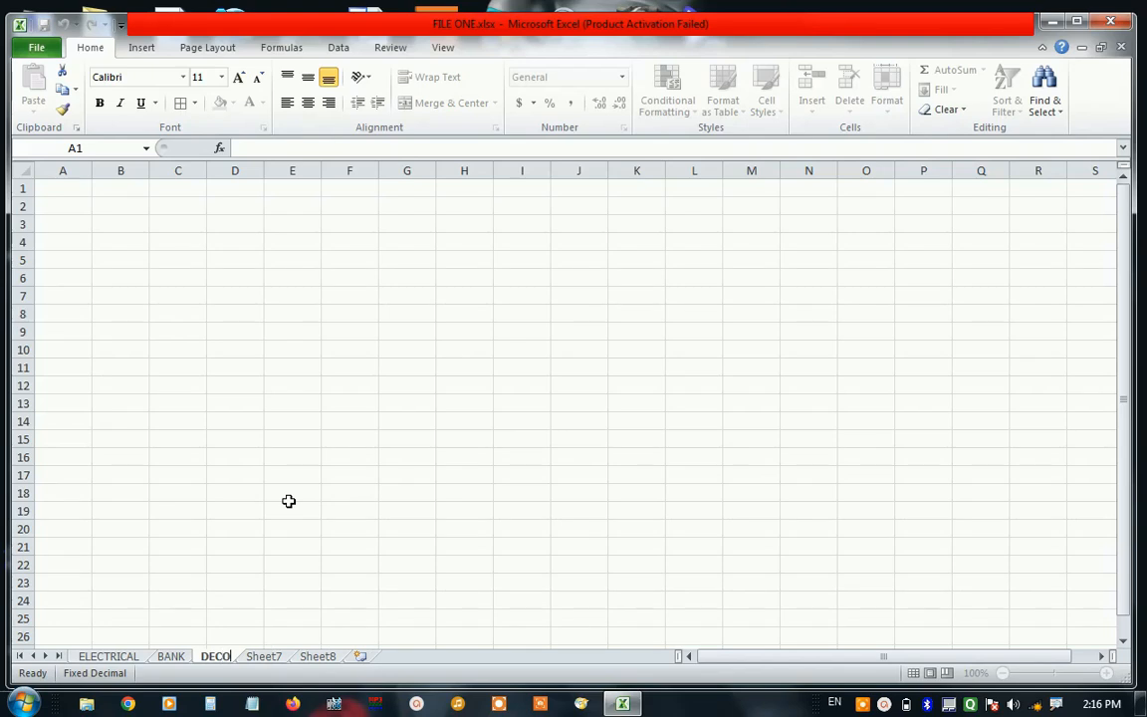
{"action": "type", "text": "RATION"}
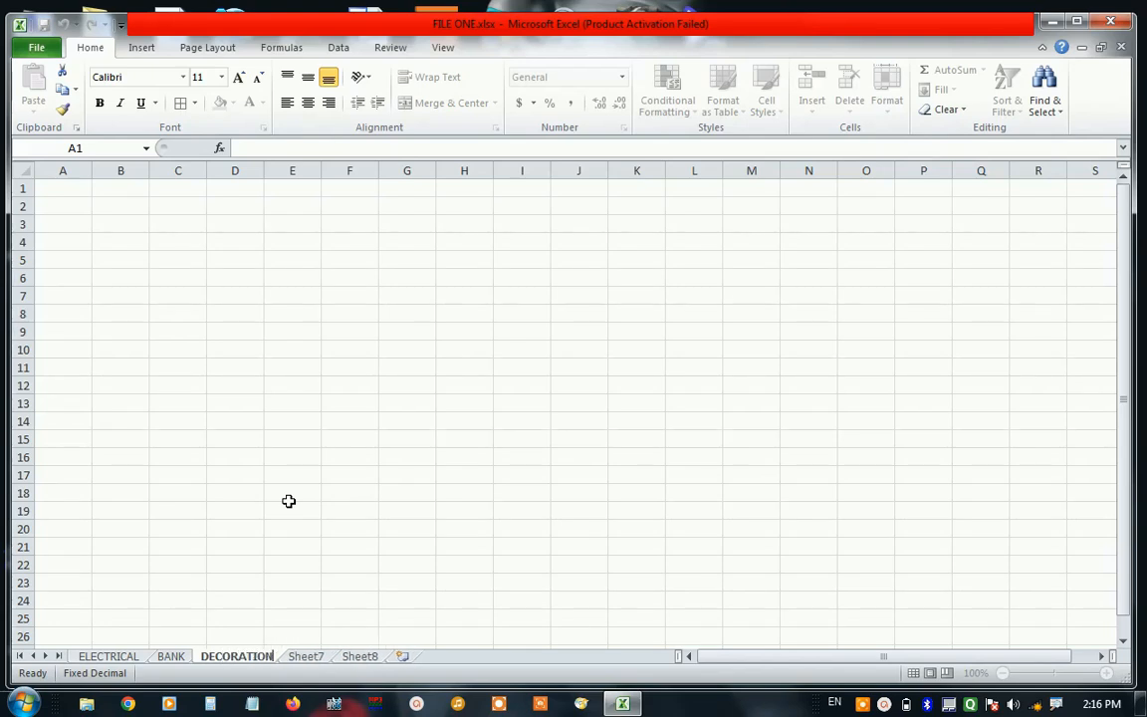
{"action": "key", "text": "Return"}
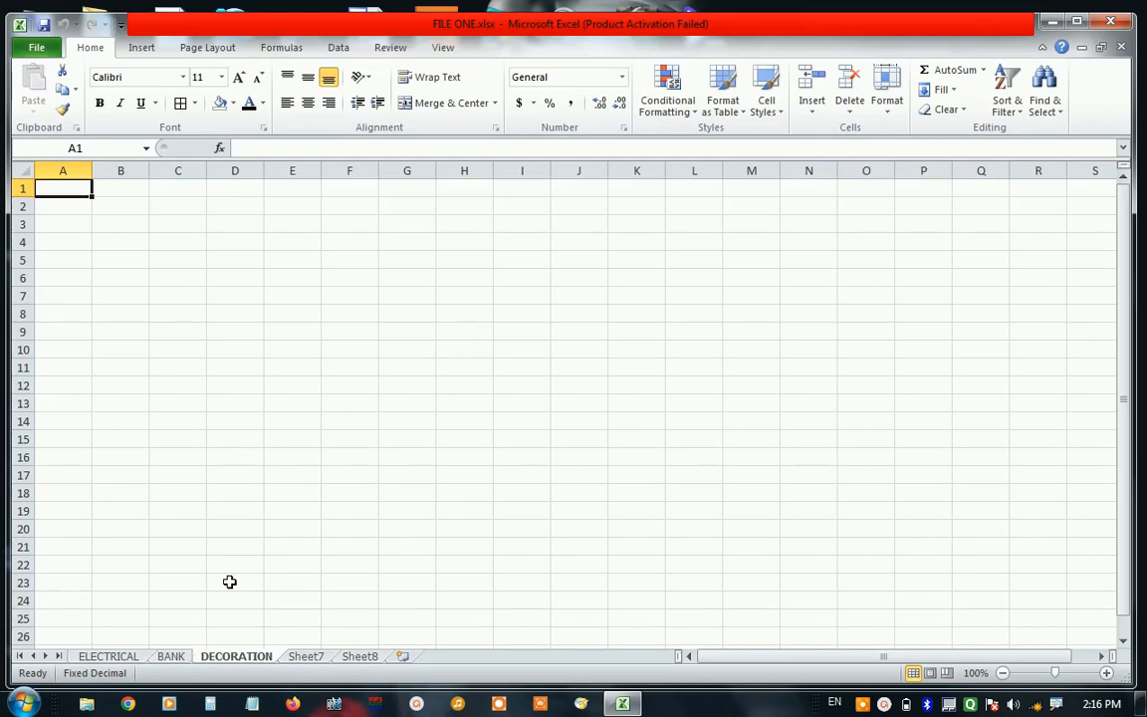
With the ELECTRICAL sheet active, open FILE TWO.xlsx from the Desktop and switch back to FILE ONE.xlsx.
{"action": "left_click", "coordinate": [112, 657]}
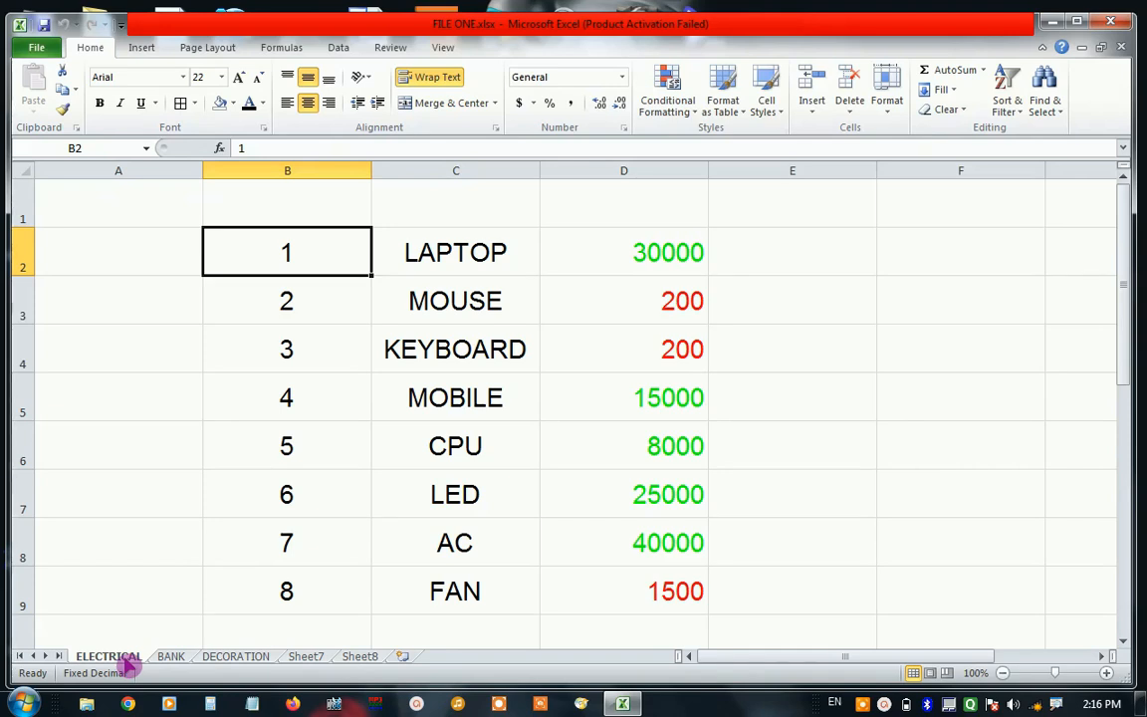
{"action": "left_click", "coordinate": [212, 404]}
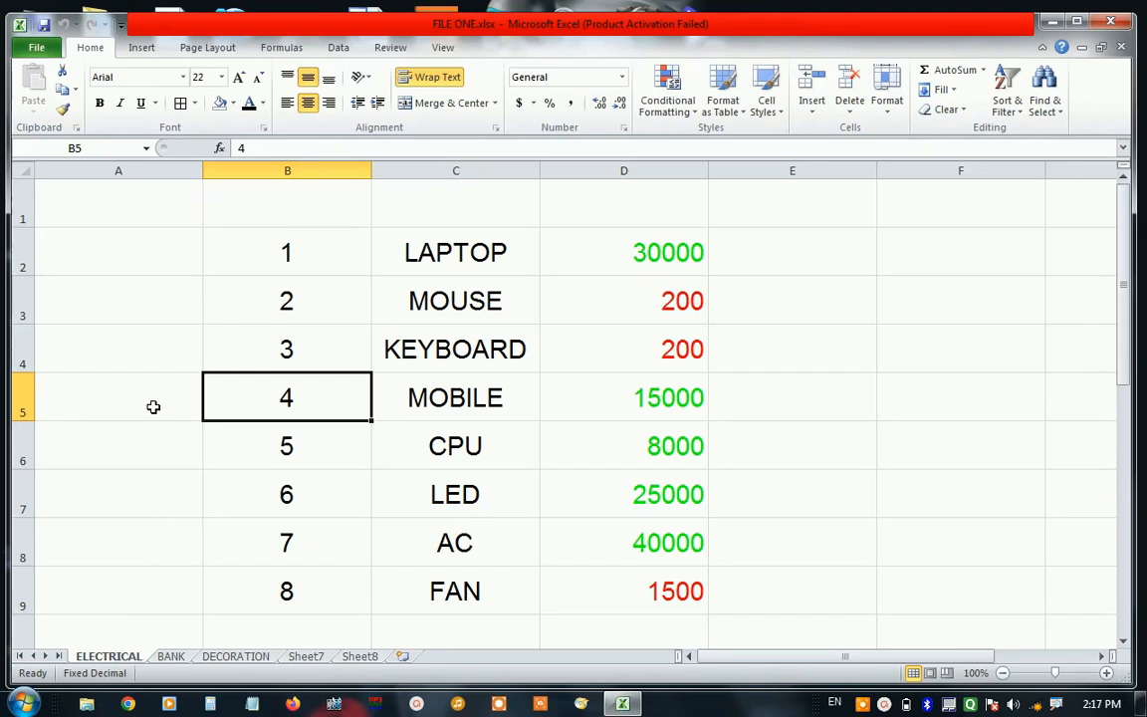
{"action": "left_click", "coordinate": [38, 50]}
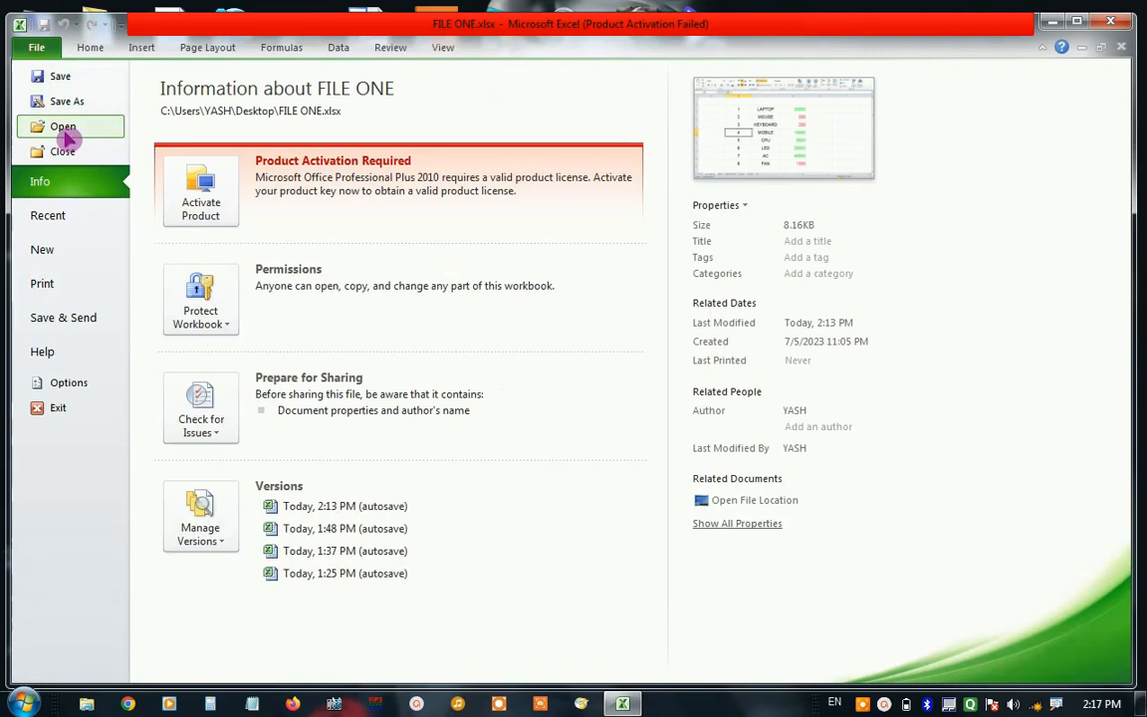
{"action": "key", "text": "Escape"}
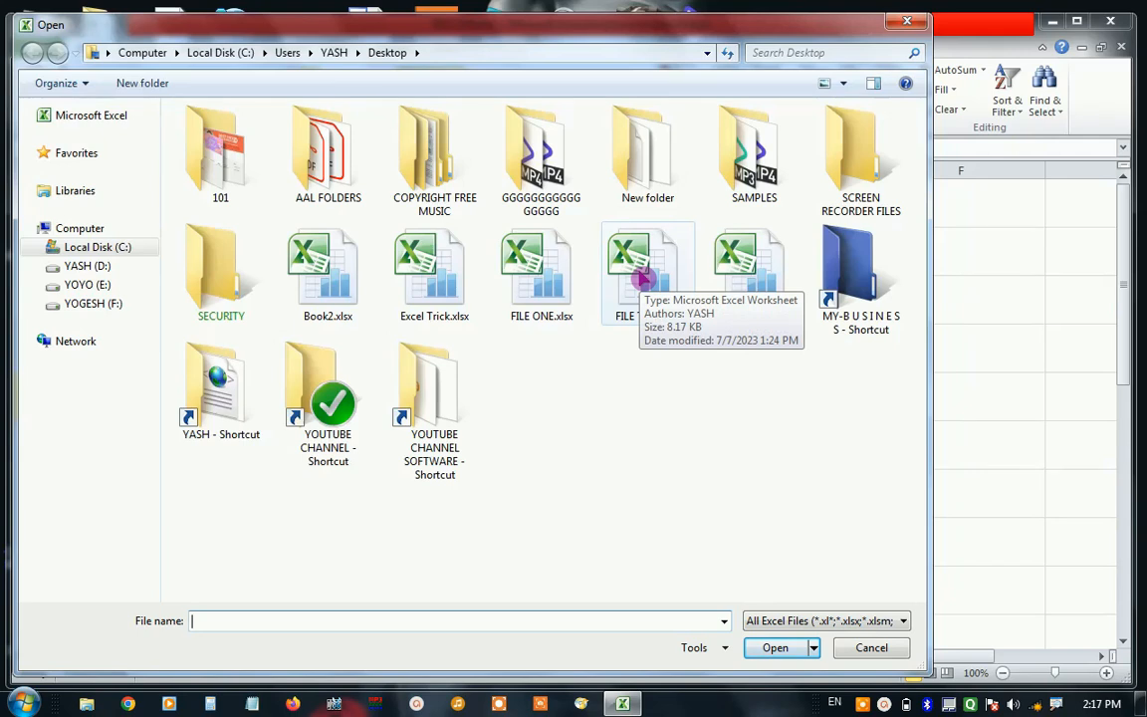
{"action": "left_click", "coordinate": [643, 280]}
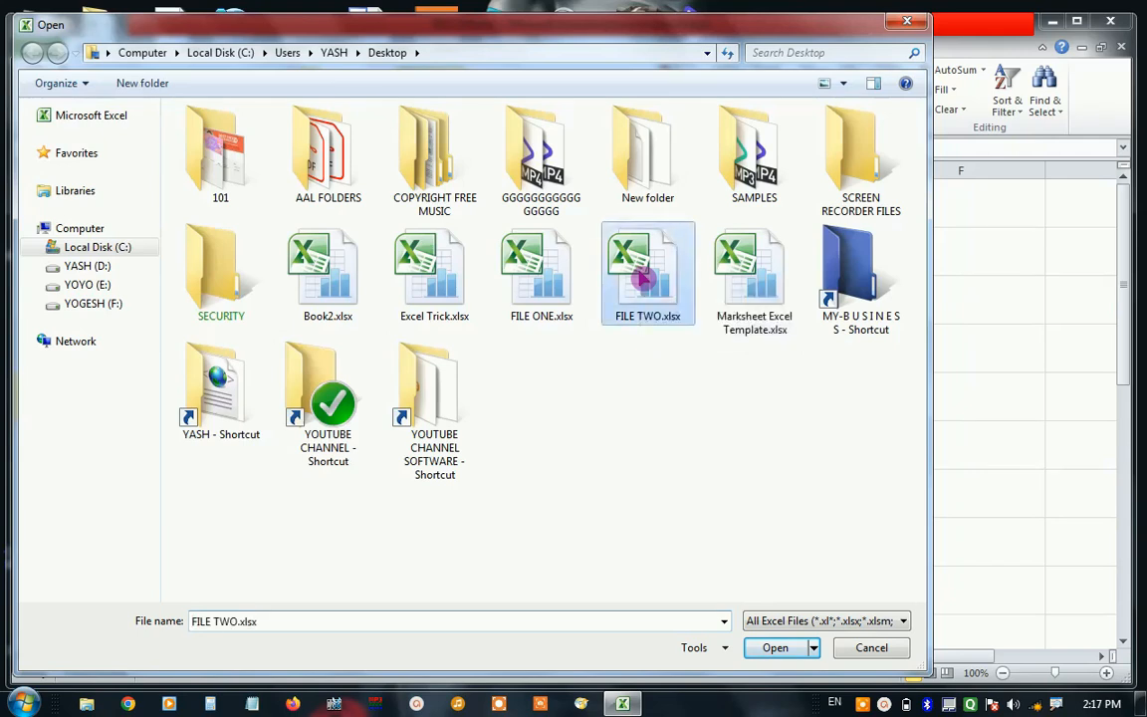
{"action": "left_click", "coordinate": [774, 648]}
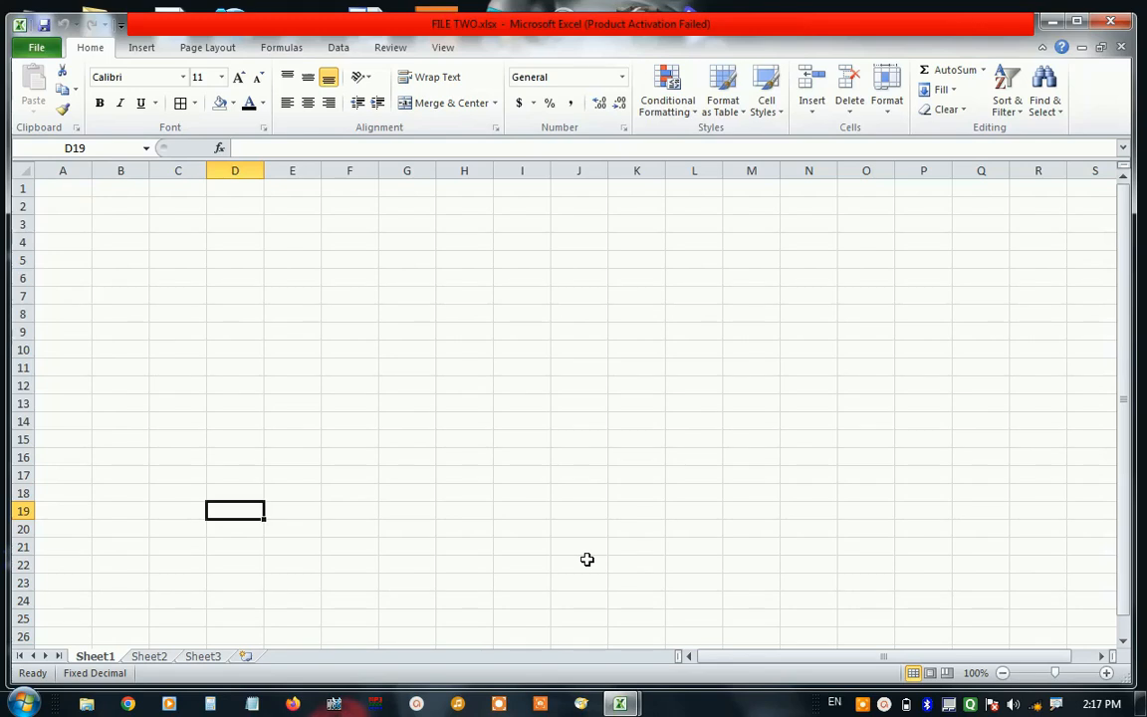
{"action": "key", "text": "alt+Tab"}
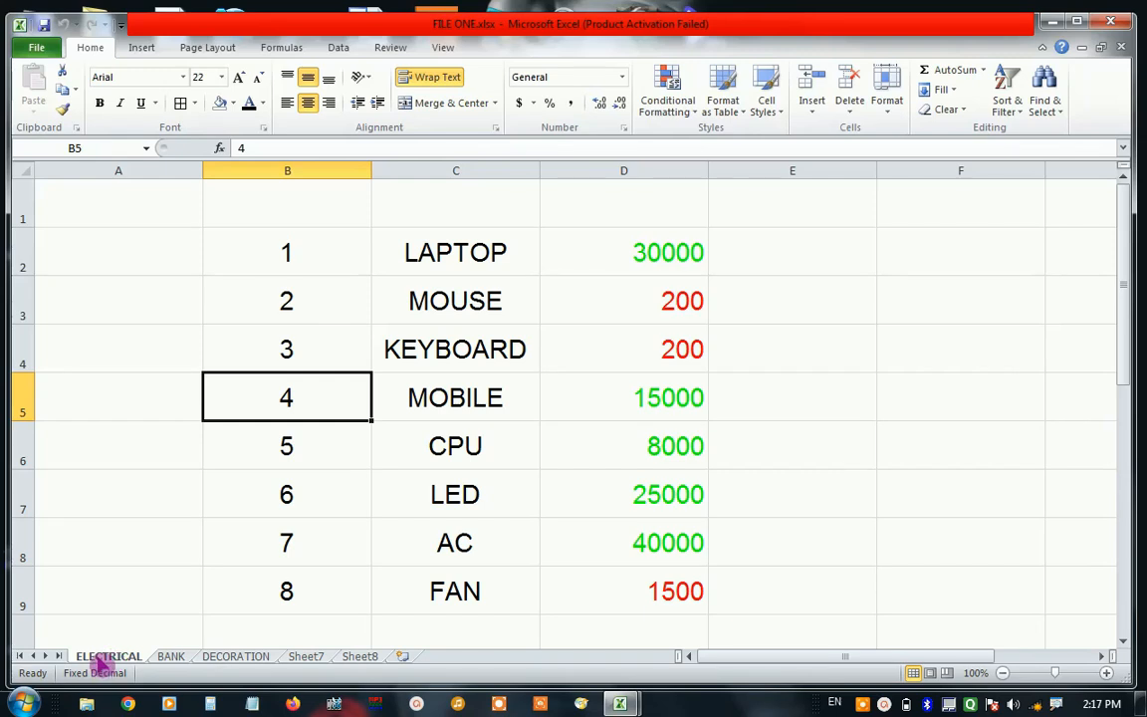
{"action": "right_click", "coordinate": [101, 661]}
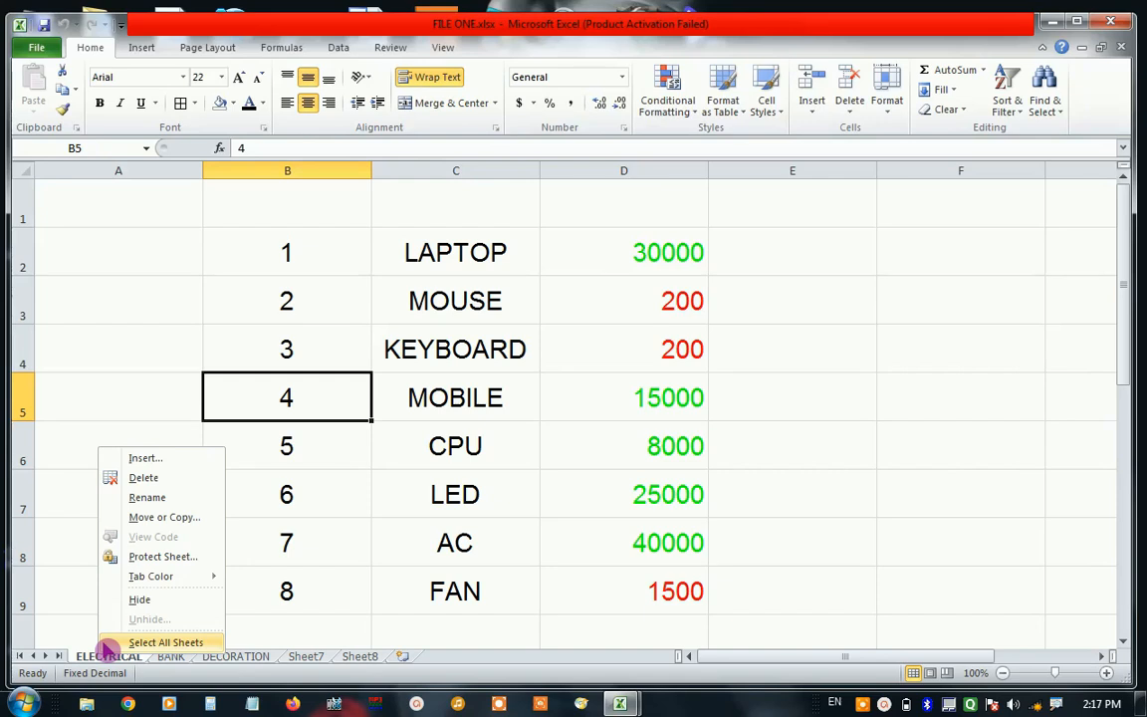
{"action": "mouse_move", "coordinate": [142, 571]}
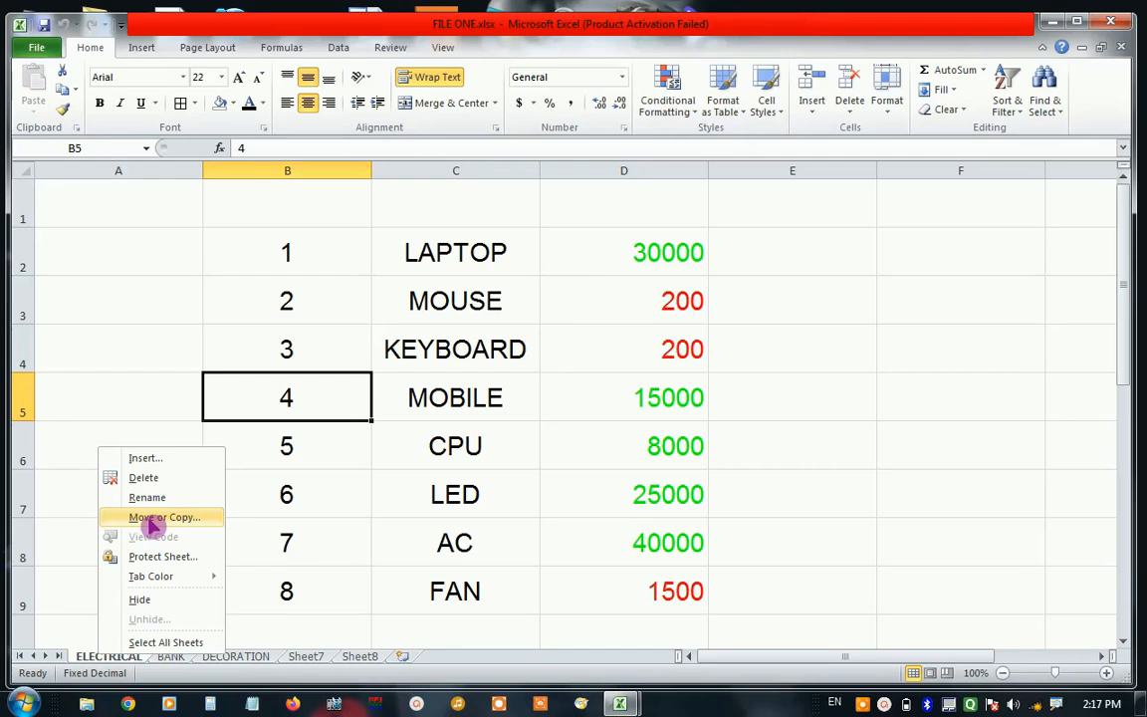
{"action": "left_click", "coordinate": [93, 51]}
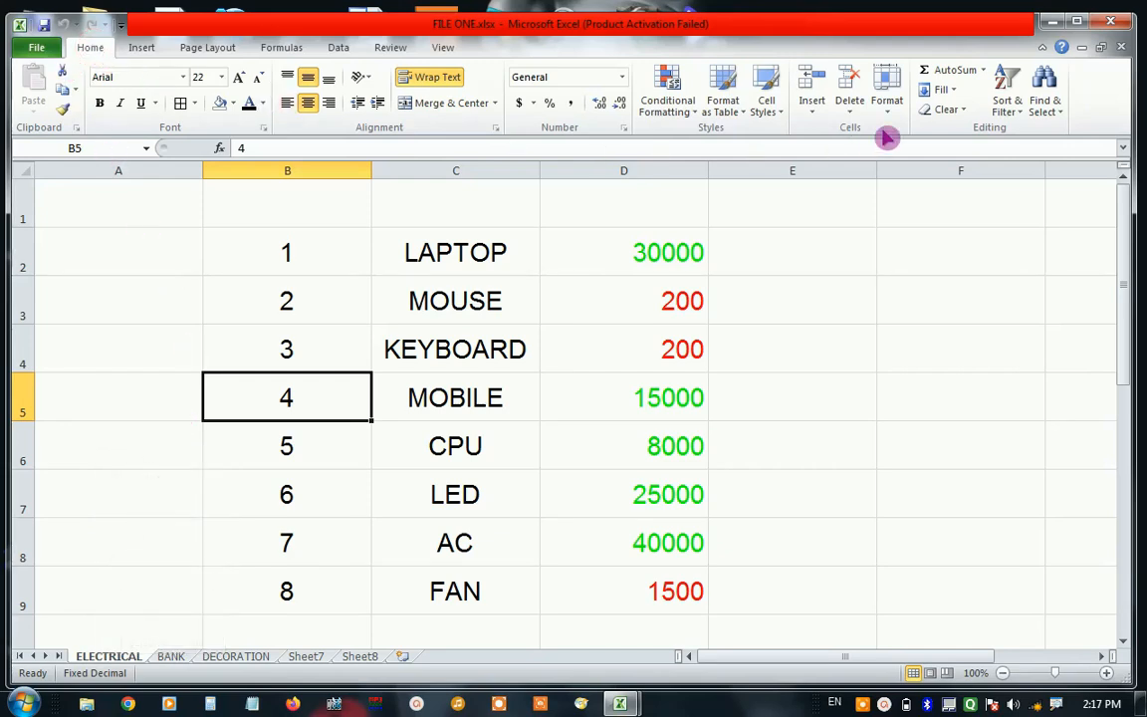
{"action": "left_click", "coordinate": [887, 99]}
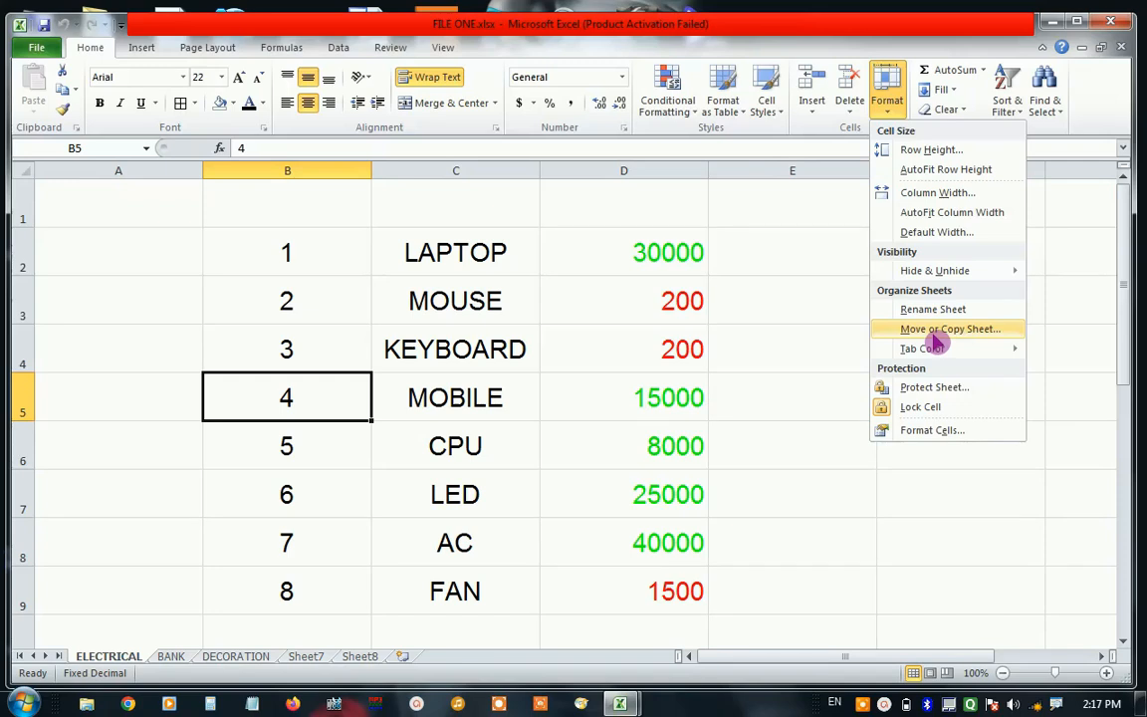
Copy the ELECTRICAL sheet into FILE TWO.xlsx, placing the copy at the end of that workbook's sheets.
{"action": "right_click", "coordinate": [130, 664]}
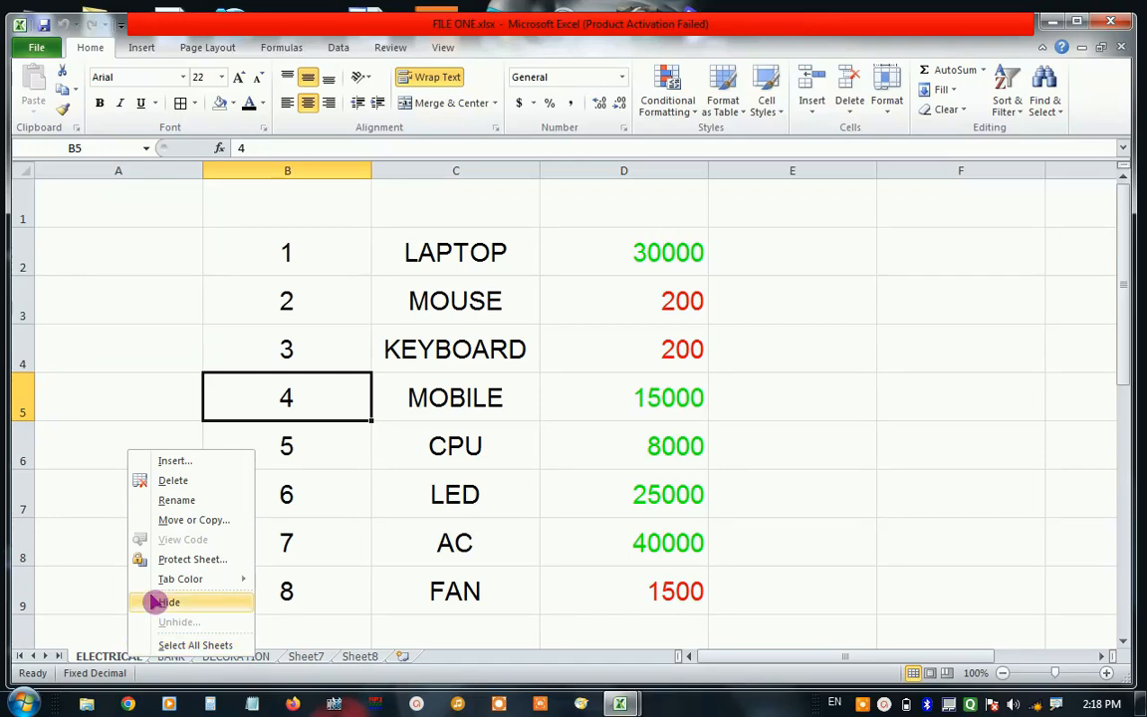
{"action": "left_click", "coordinate": [184, 524]}
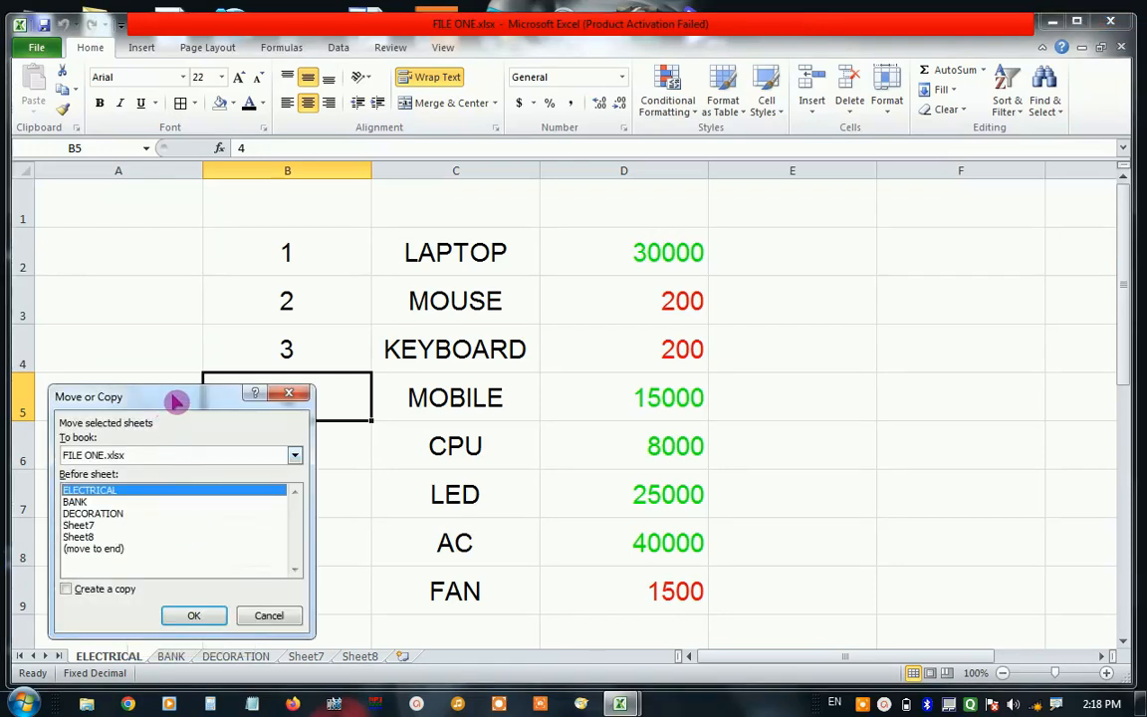
{"action": "left_click_drag", "start_coordinate": [175, 401], "coordinate": [266, 260]}
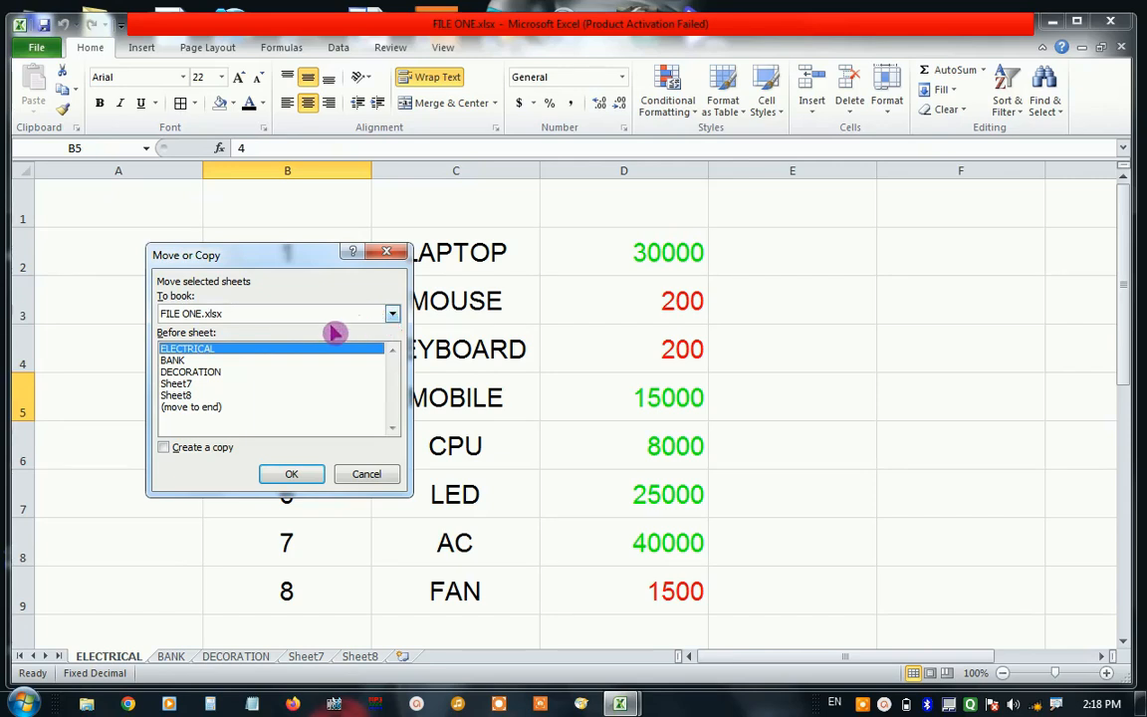
{"action": "left_click", "coordinate": [392, 314]}
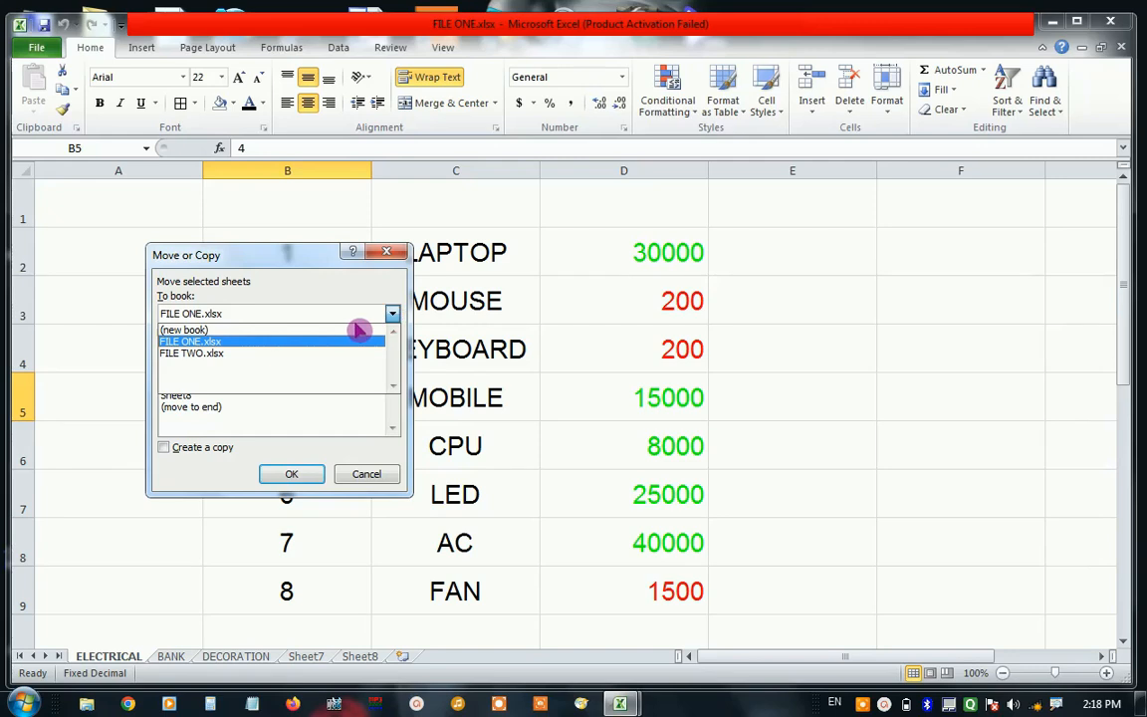
{"action": "left_click", "coordinate": [234, 356]}
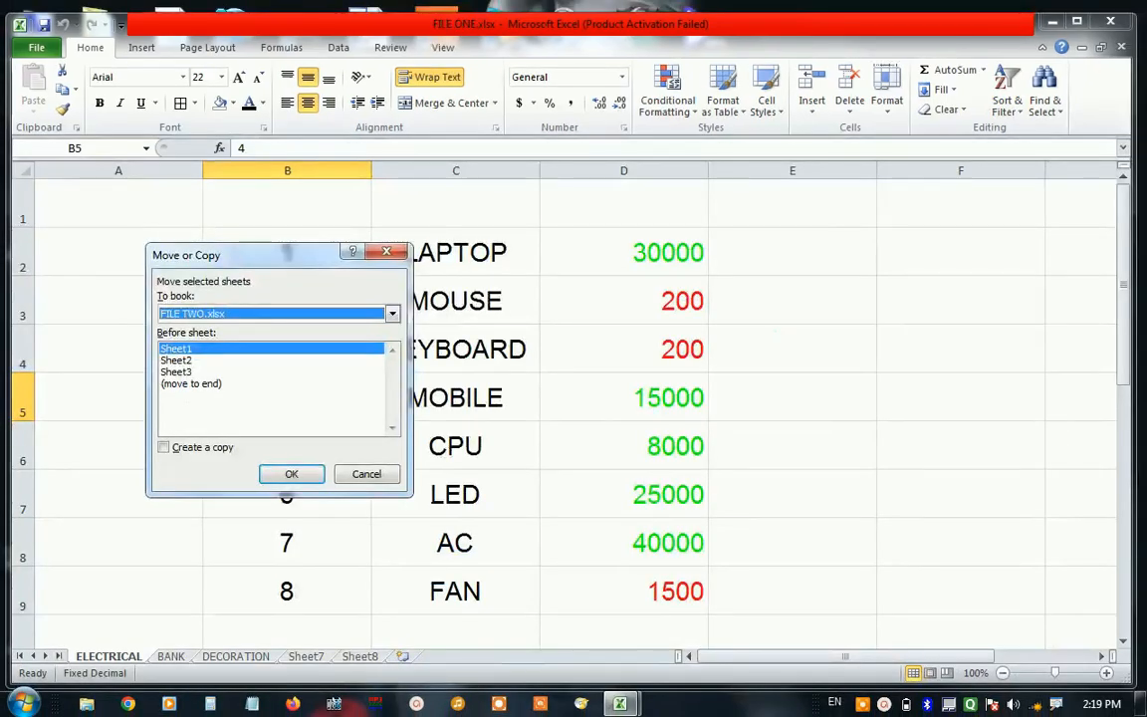
{"action": "left_click", "coordinate": [181, 386]}
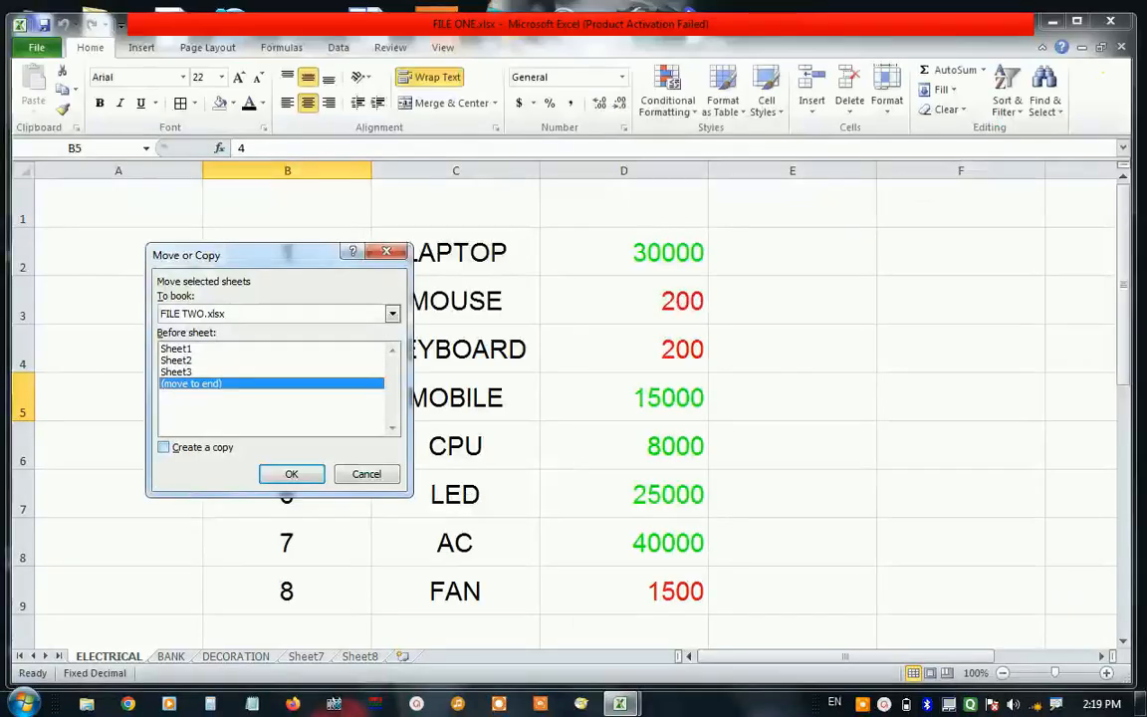
{"action": "left_click", "coordinate": [161, 447]}
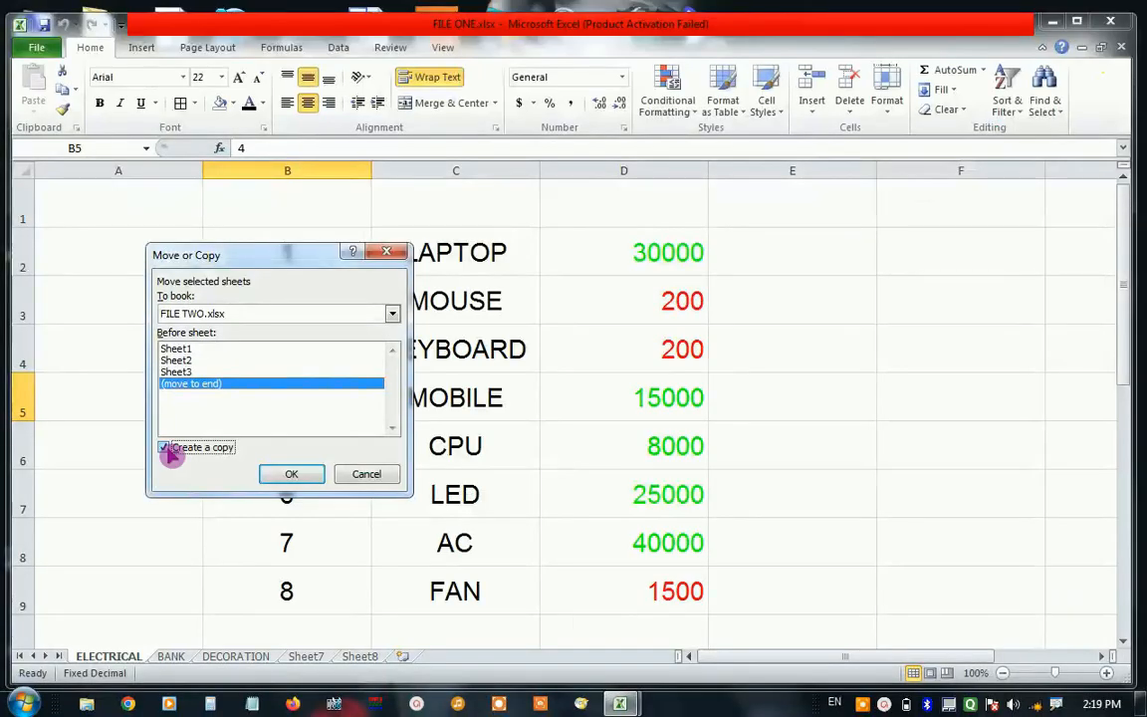
{"action": "left_click", "coordinate": [289, 475]}
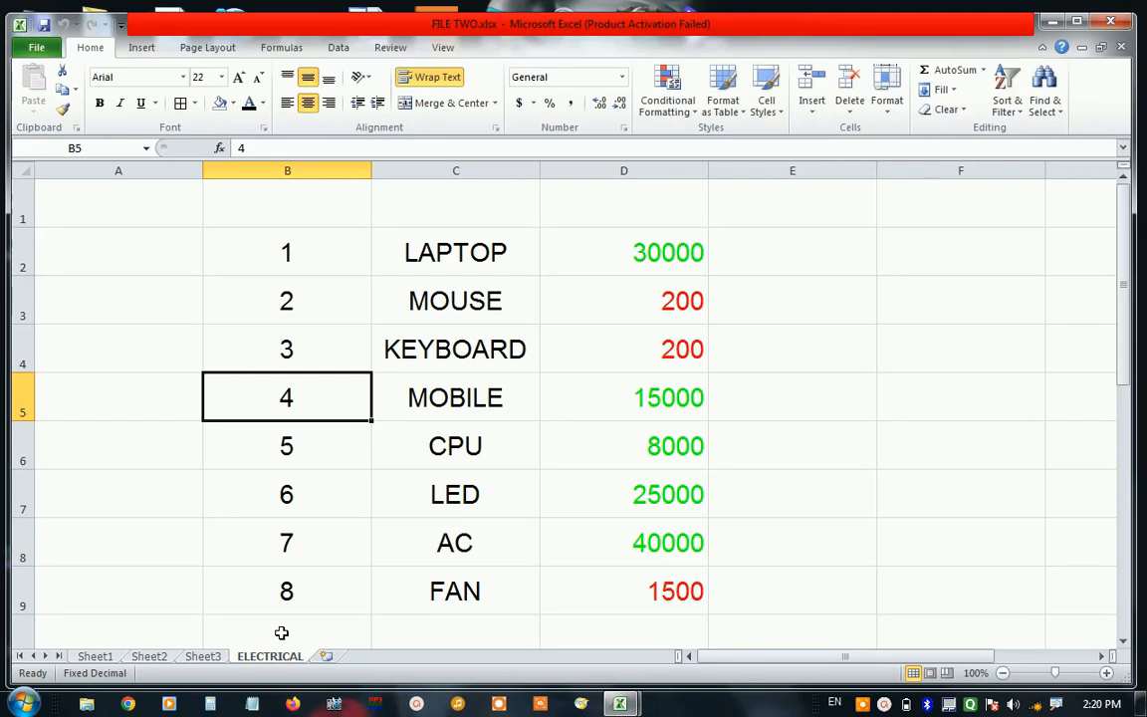
Check the copied ELECTRICAL sheet in FILE TWO.xlsx, then return to the ELECTRICAL sheet in FILE ONE.xlsx.
{"action": "left_click", "coordinate": [278, 663]}
{"action": "key", "text": "alt"}
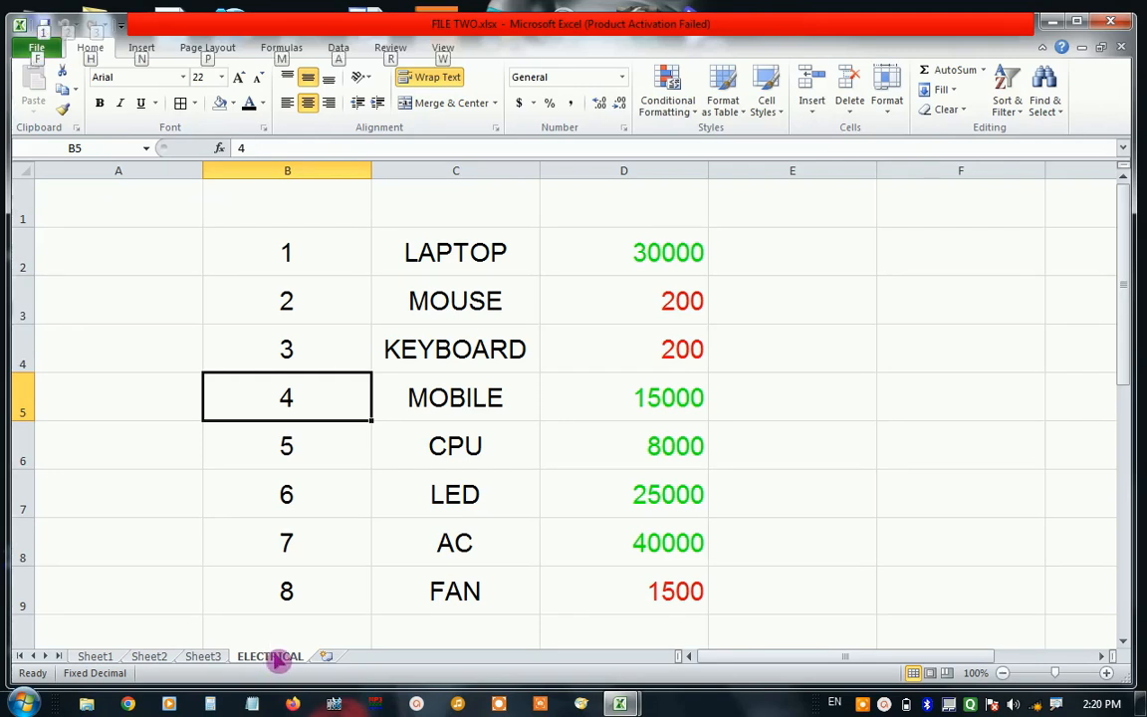
{"action": "key", "text": "alt+Tab"}
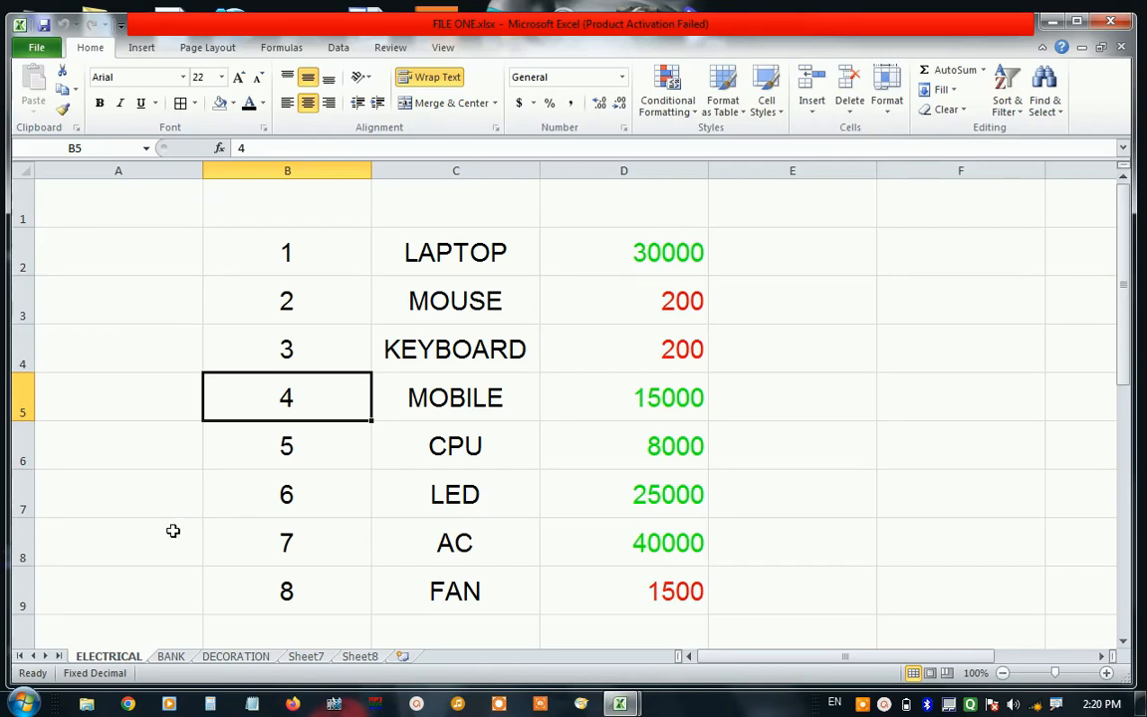
{"action": "left_click", "coordinate": [113, 656]}
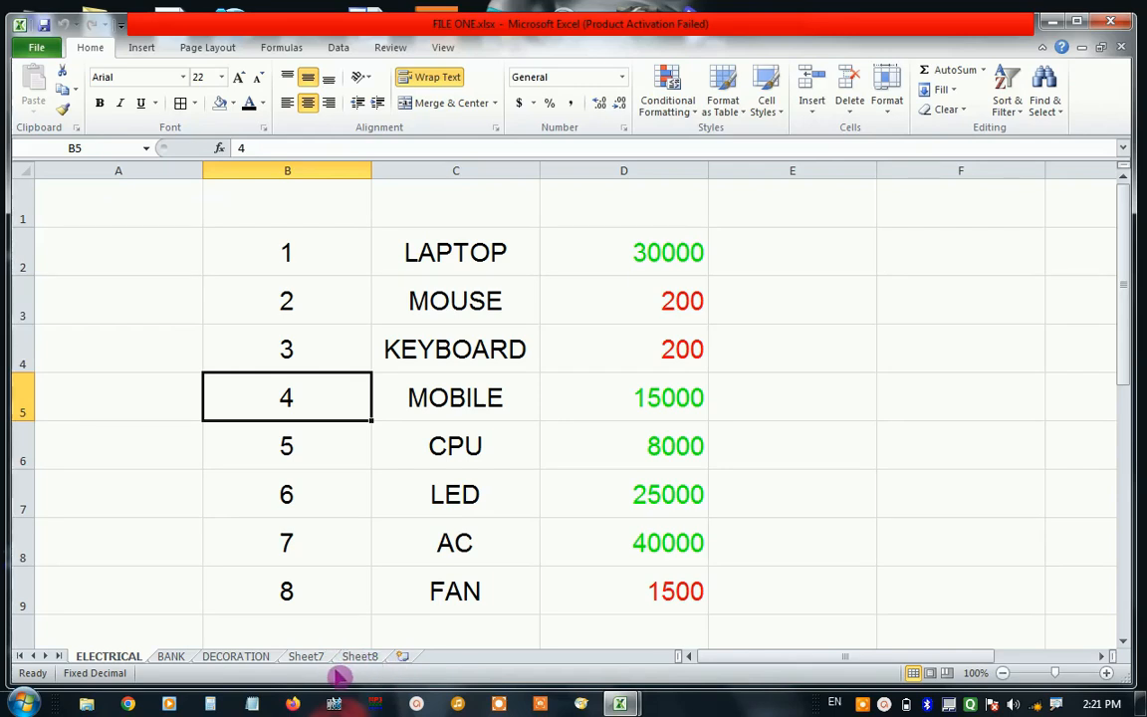
Move the ELECTRICAL sheet within FILE ONE.xlsx so that it sits before Sheet8, without creating a copy.
{"action": "right_click", "coordinate": [113, 661]}
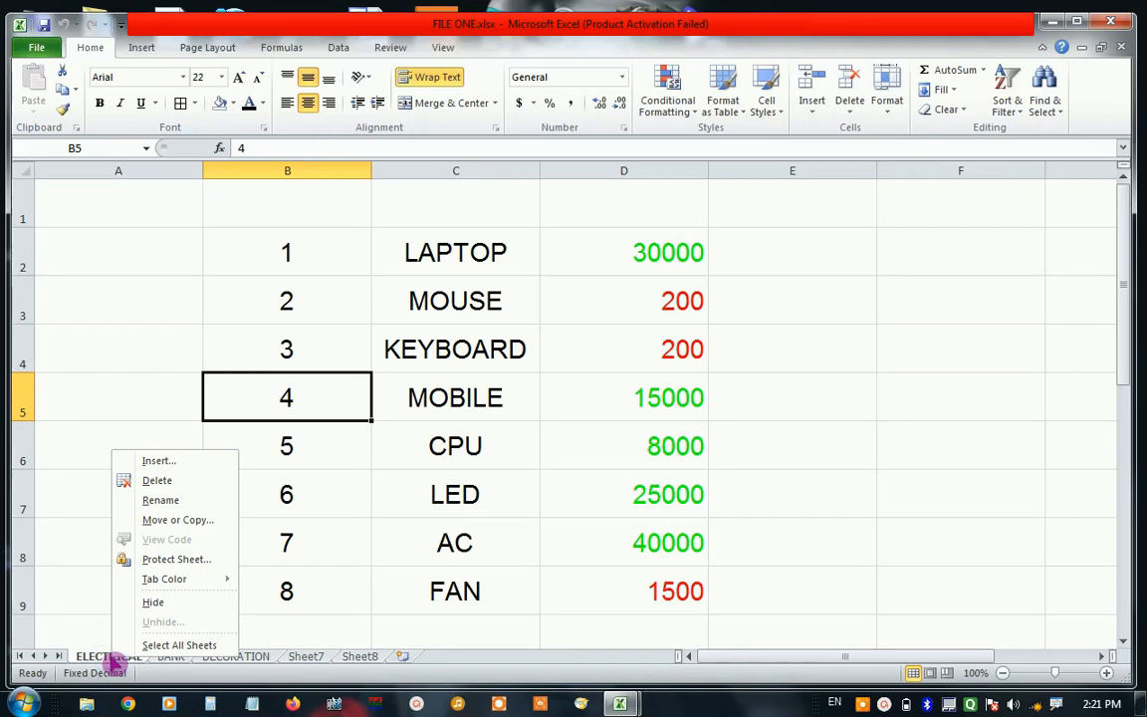
{"action": "left_click", "coordinate": [185, 529]}
{"action": "left_click_drag", "start_coordinate": [167, 415], "coordinate": [346, 248]}
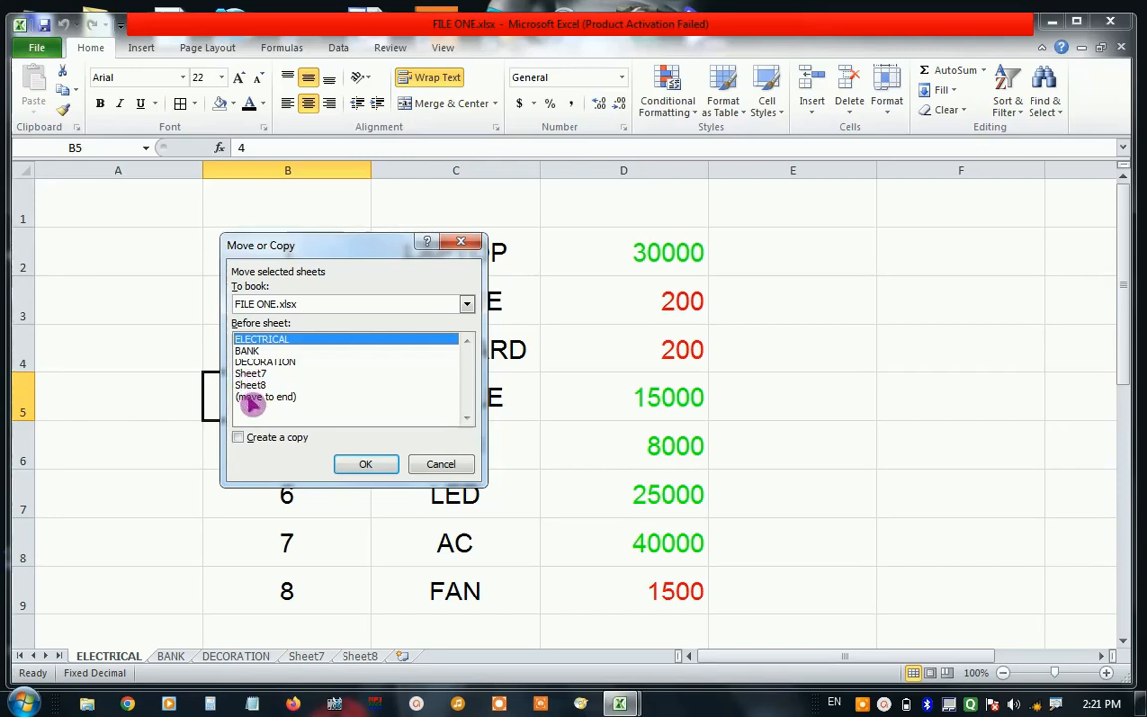
{"action": "left_click", "coordinate": [251, 398]}
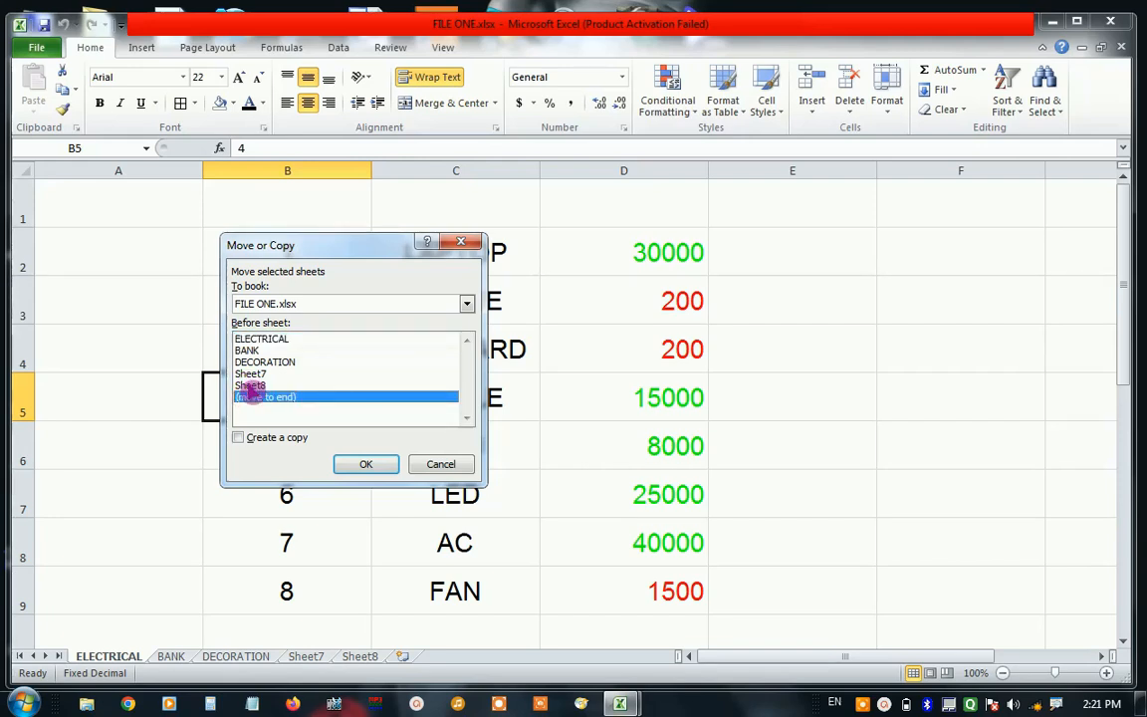
{"action": "left_click", "coordinate": [250, 387]}
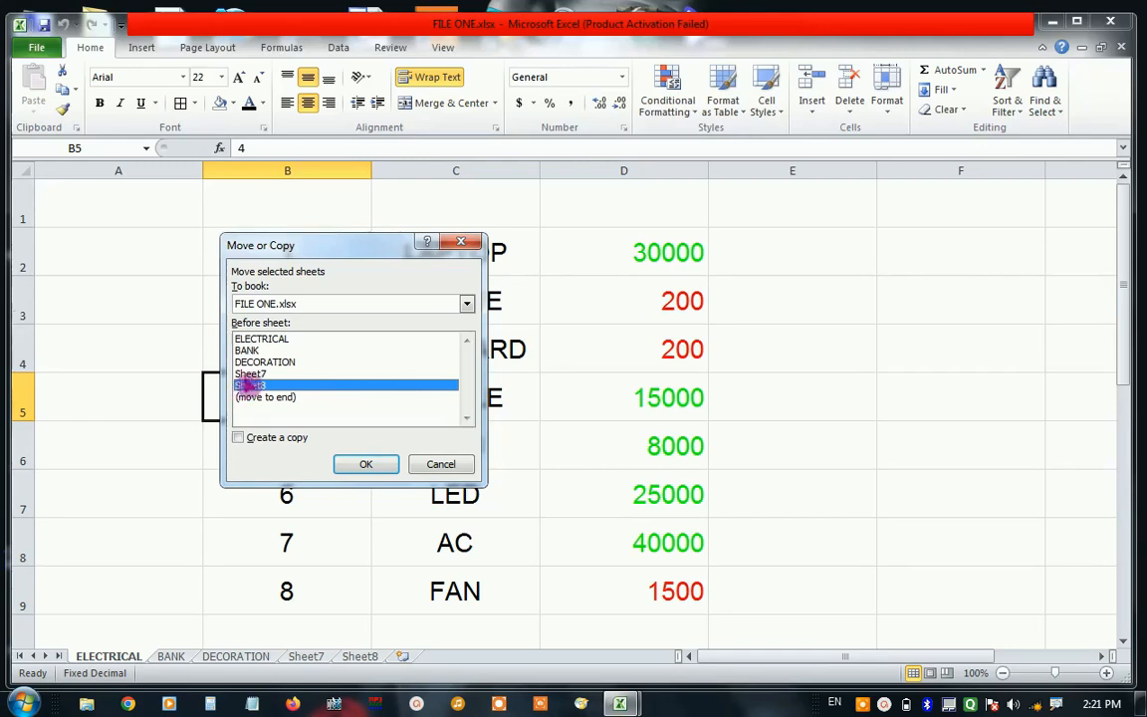
{"action": "left_click", "coordinate": [250, 376]}
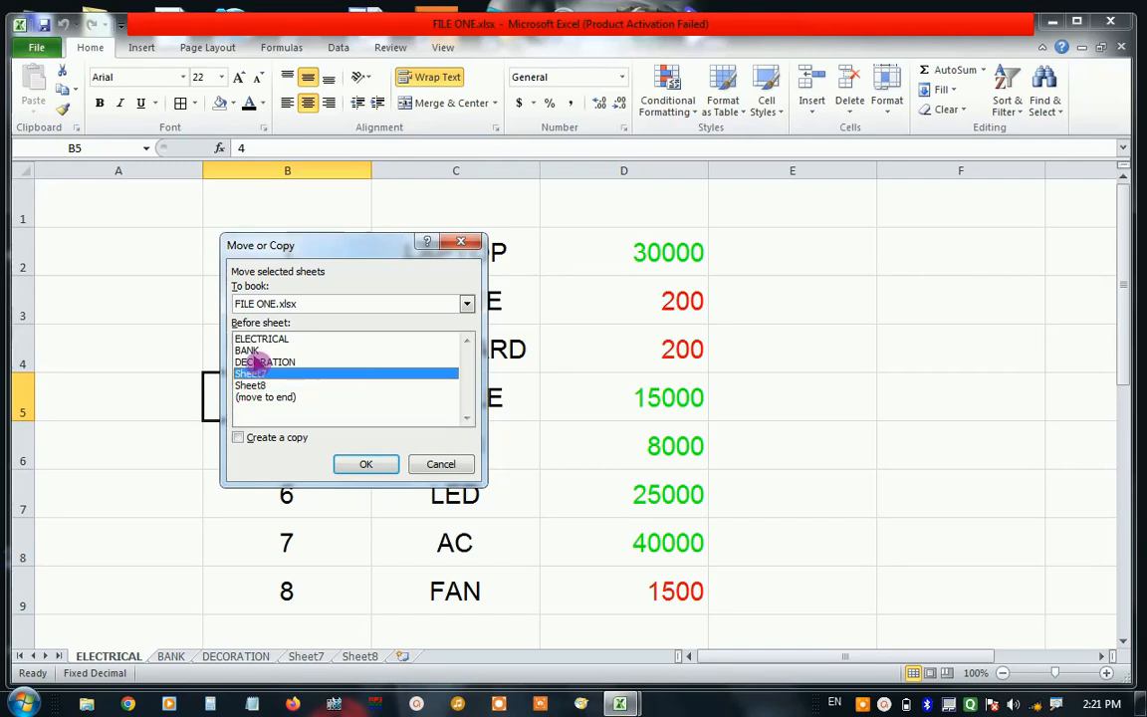
{"action": "left_click", "coordinate": [264, 364]}
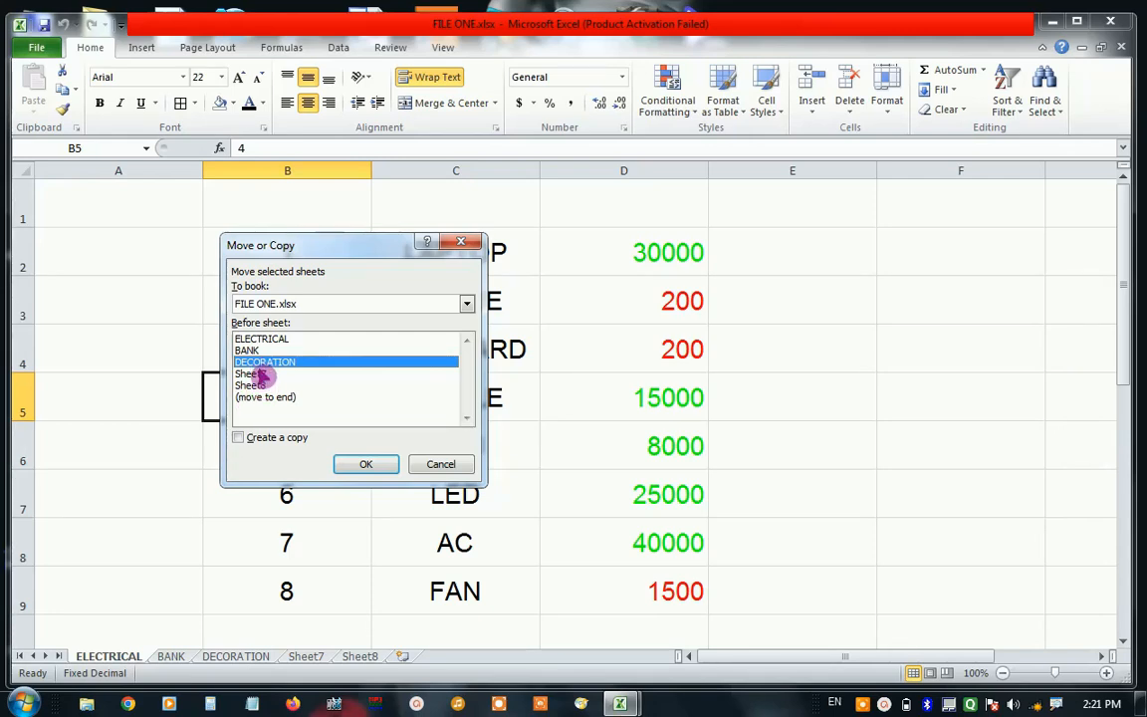
{"action": "left_click", "coordinate": [257, 387]}
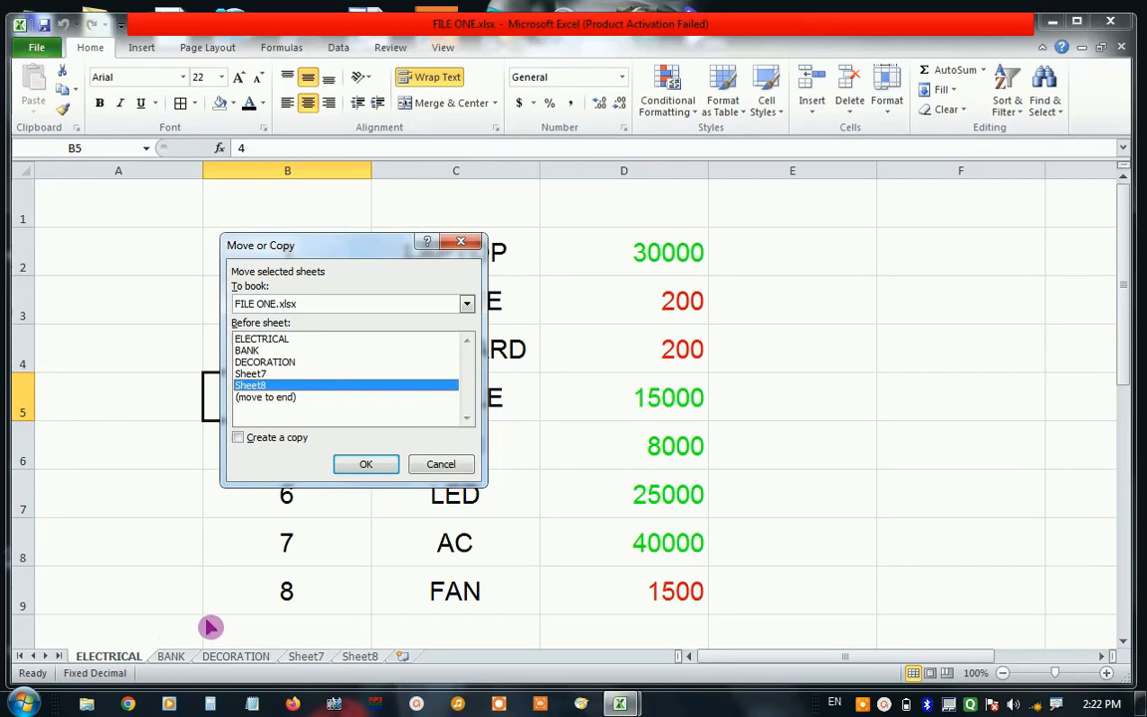
{"action": "left_click", "coordinate": [239, 438]}
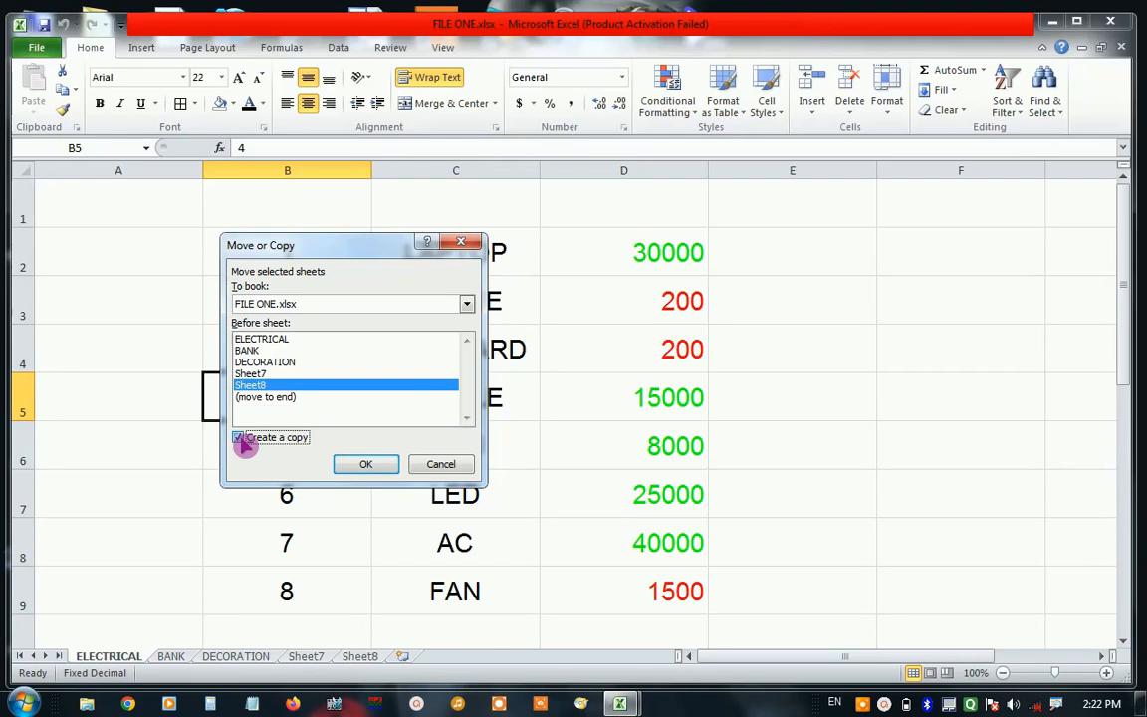
{"action": "left_click", "coordinate": [365, 466]}
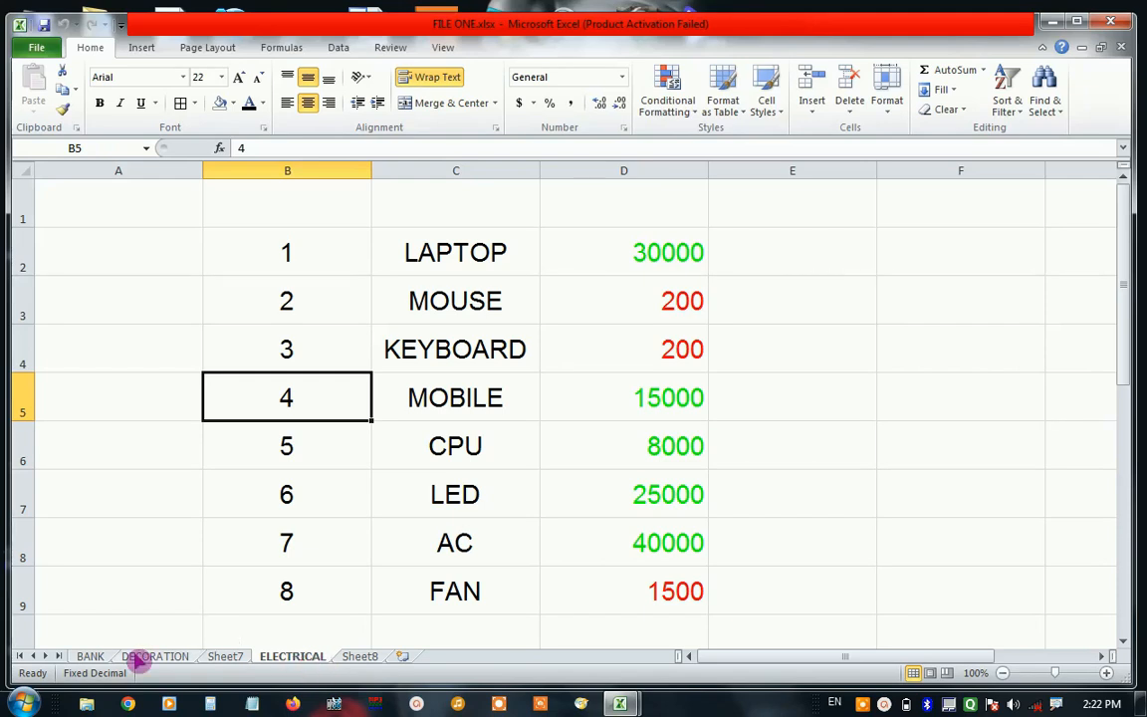
Create a copy of the BANK sheet at the end of FILE ONE.xlsx.
{"action": "left_click", "coordinate": [91, 658]}
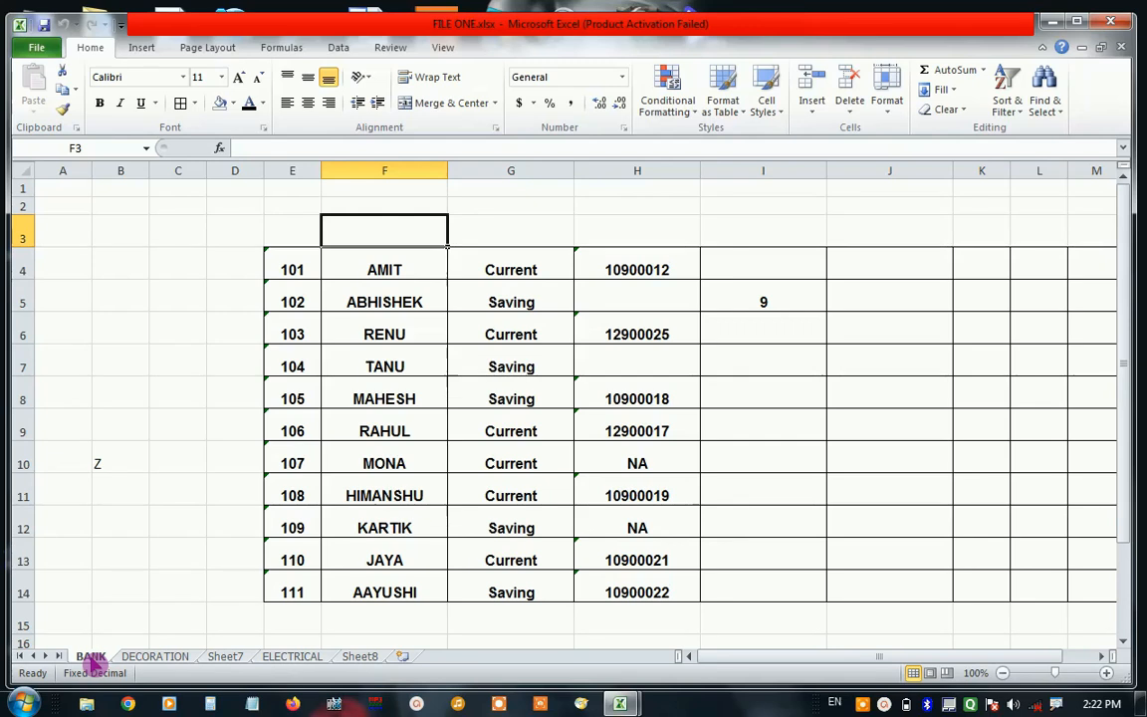
{"action": "right_click", "coordinate": [91, 658]}
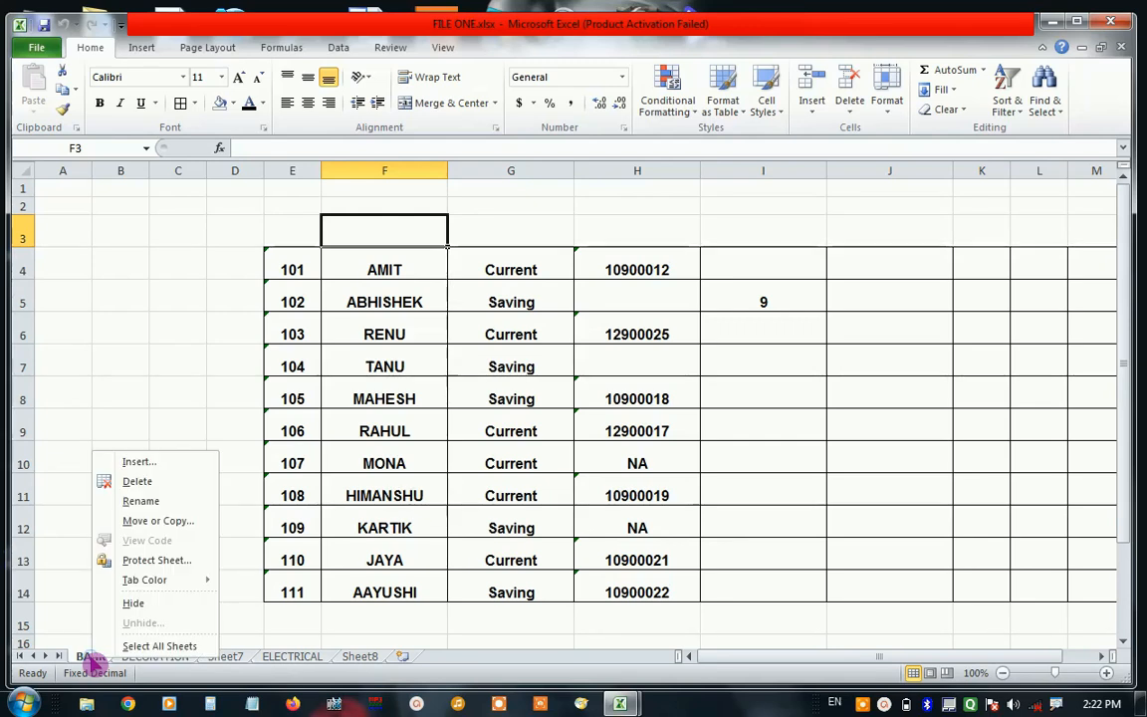
{"action": "left_click", "coordinate": [159, 524]}
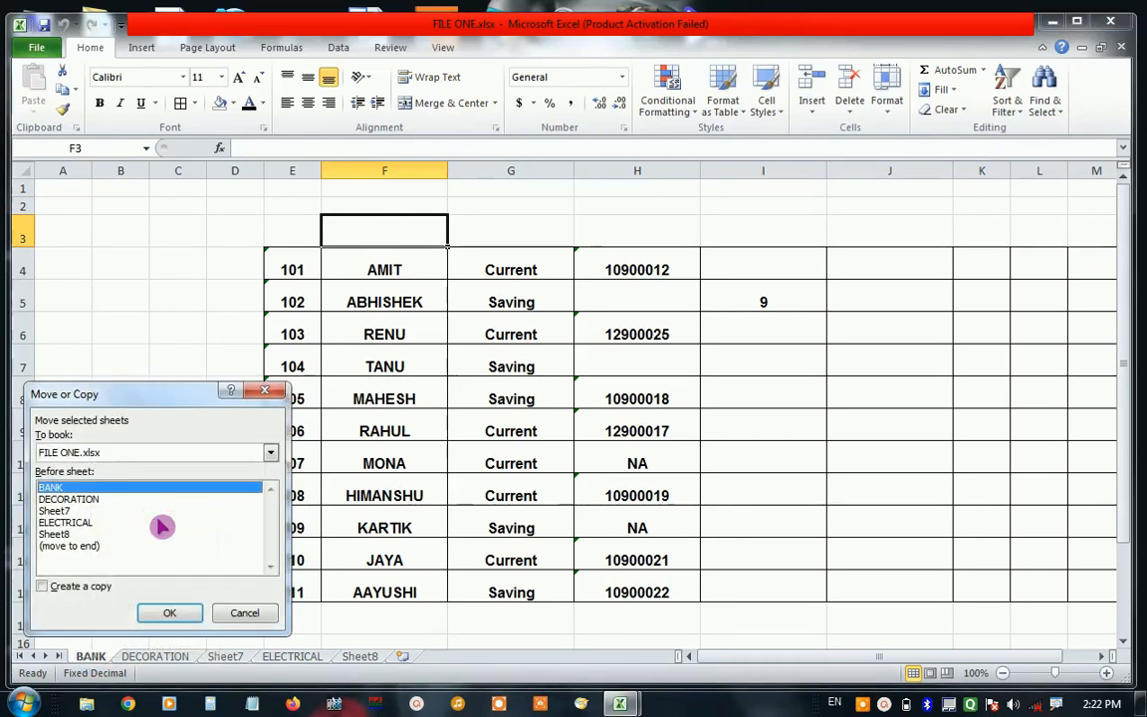
{"action": "left_click", "coordinate": [66, 547]}
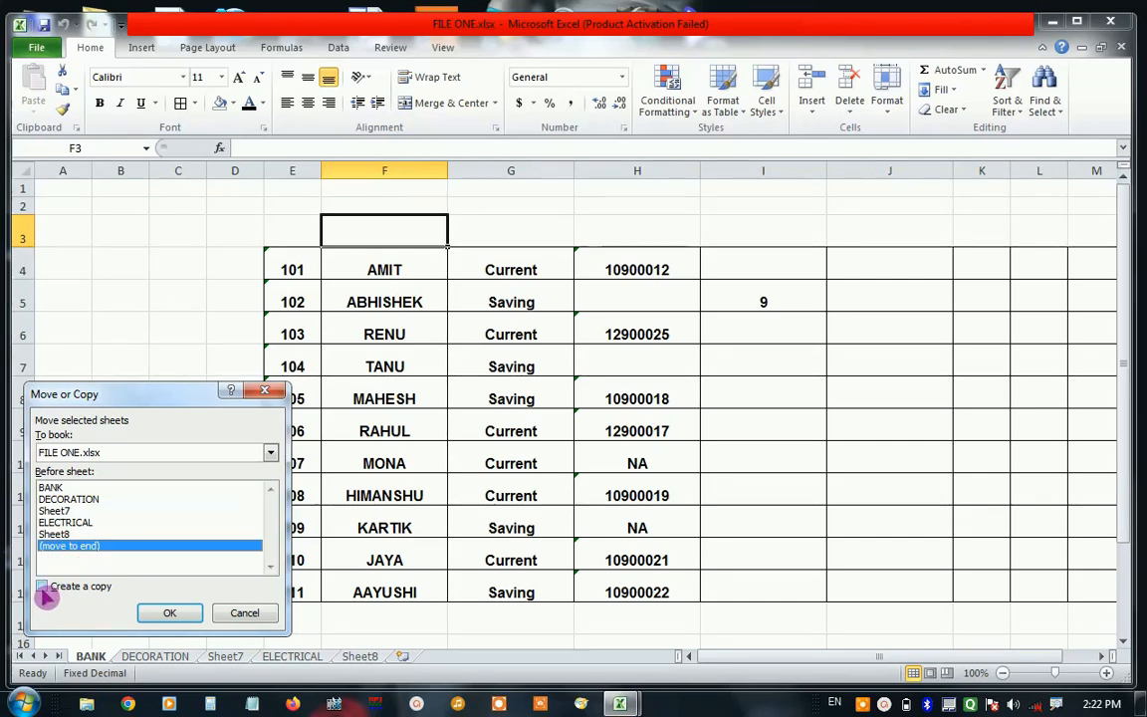
{"action": "left_click", "coordinate": [43, 588]}
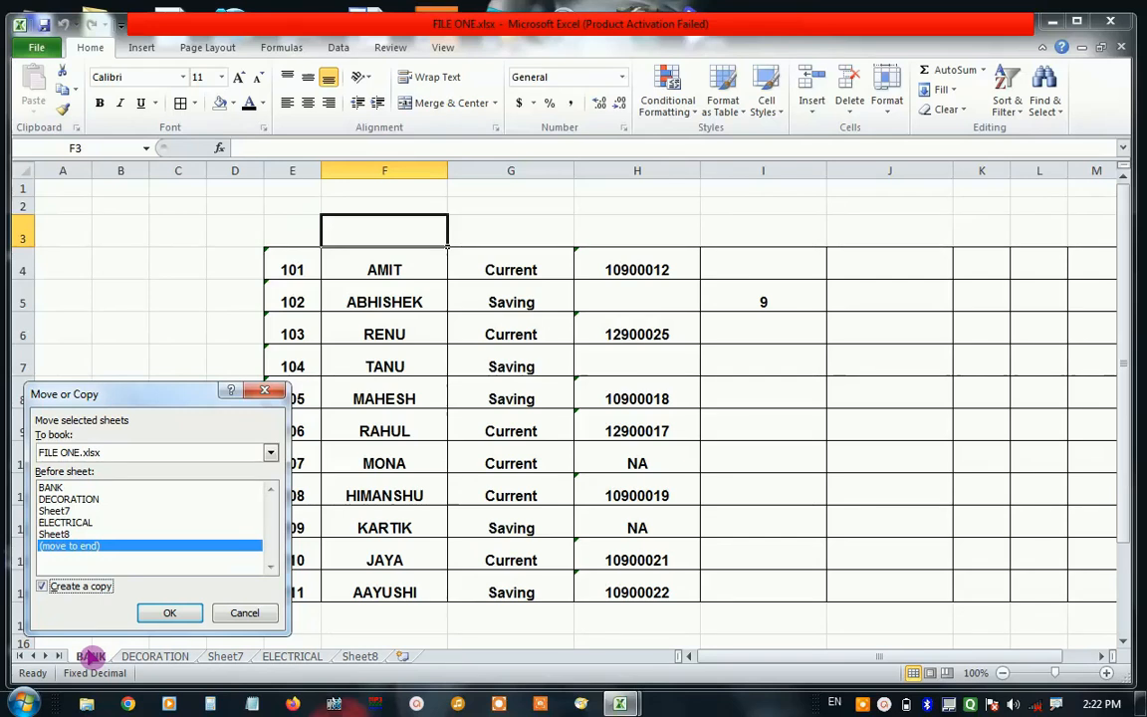
{"action": "left_click", "coordinate": [166, 615]}
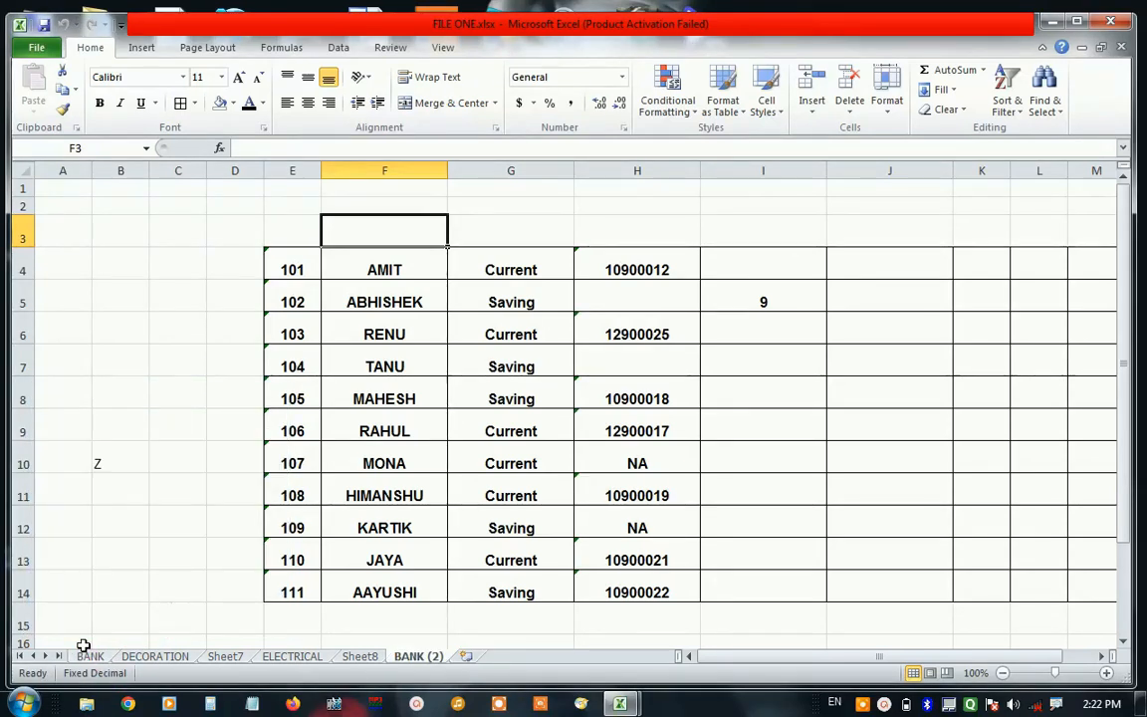
Compare the original BANK sheet with its copy at the end of the workbook, finishing on cell I11 of the copy.
{"action": "left_click", "coordinate": [90, 657]}
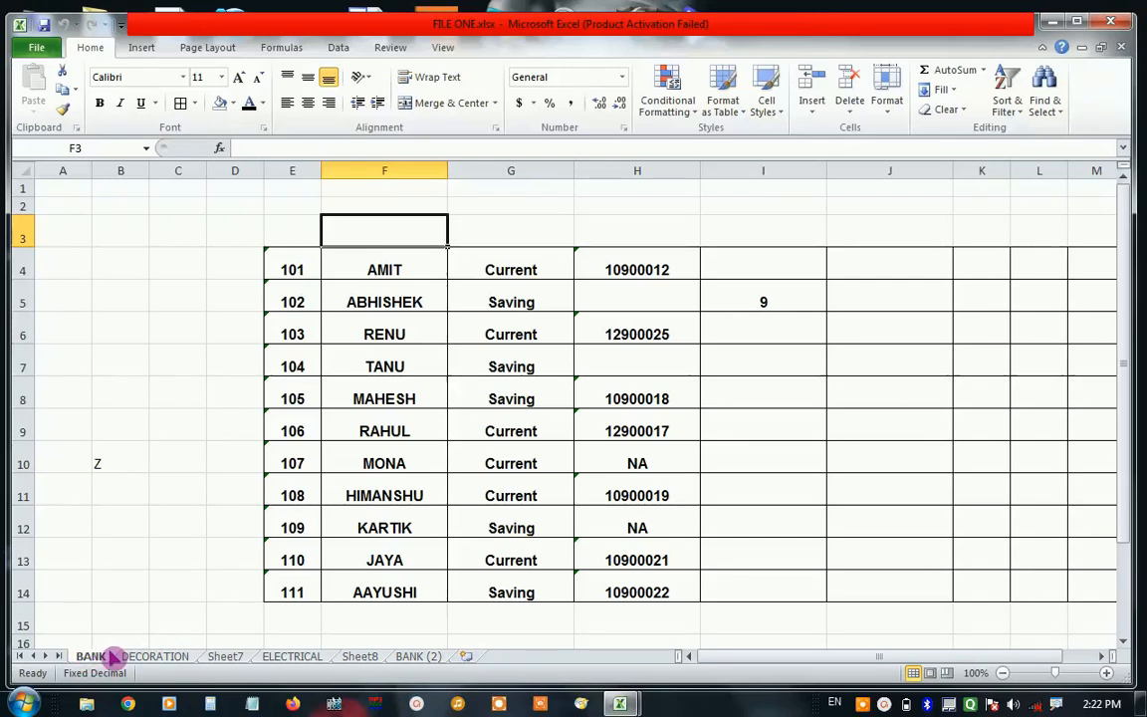
{"action": "left_click", "coordinate": [410, 657]}
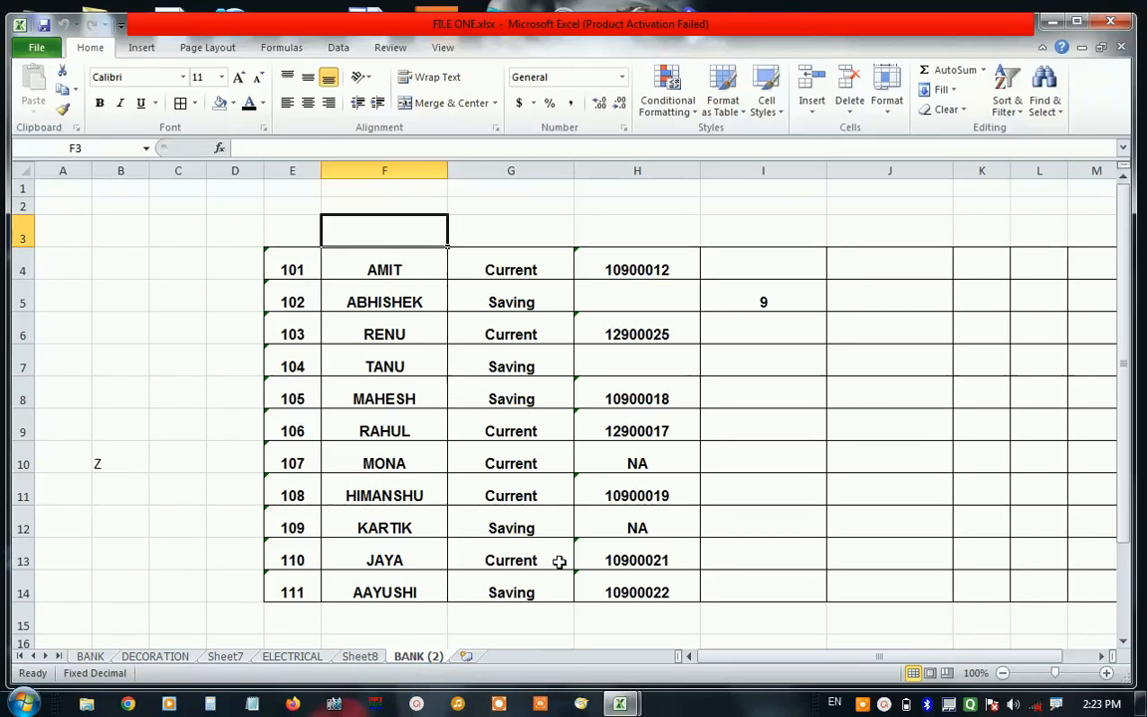
{"action": "left_click", "coordinate": [536, 228]}
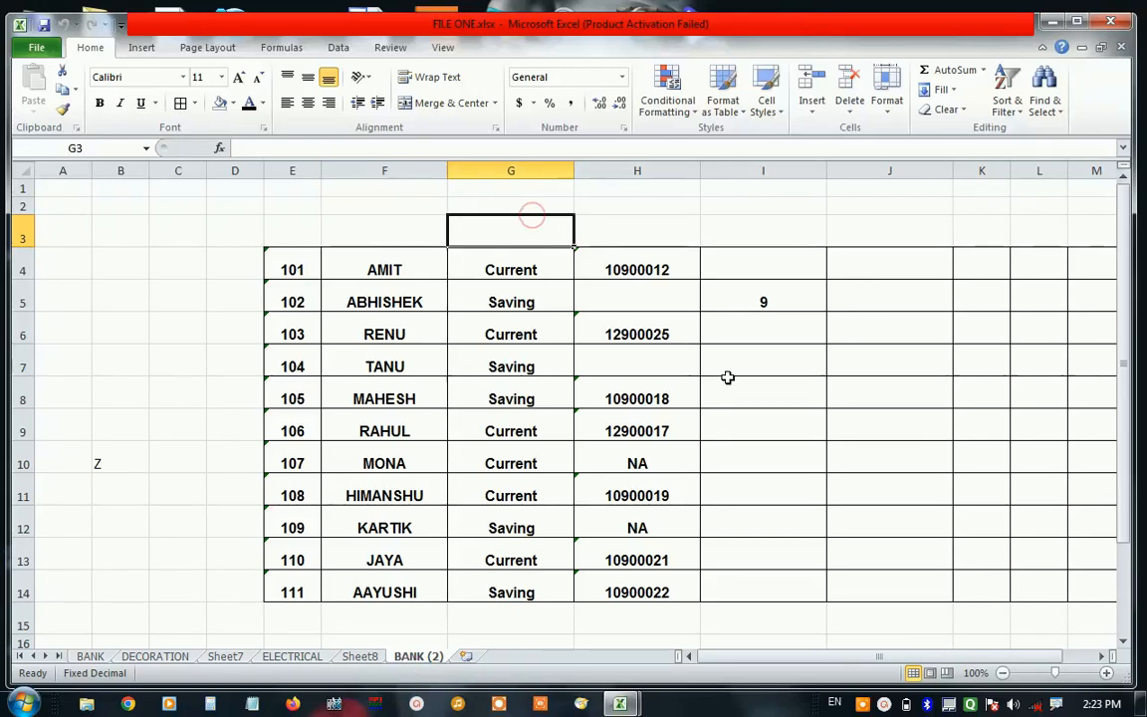
{"action": "left_click", "coordinate": [761, 479]}
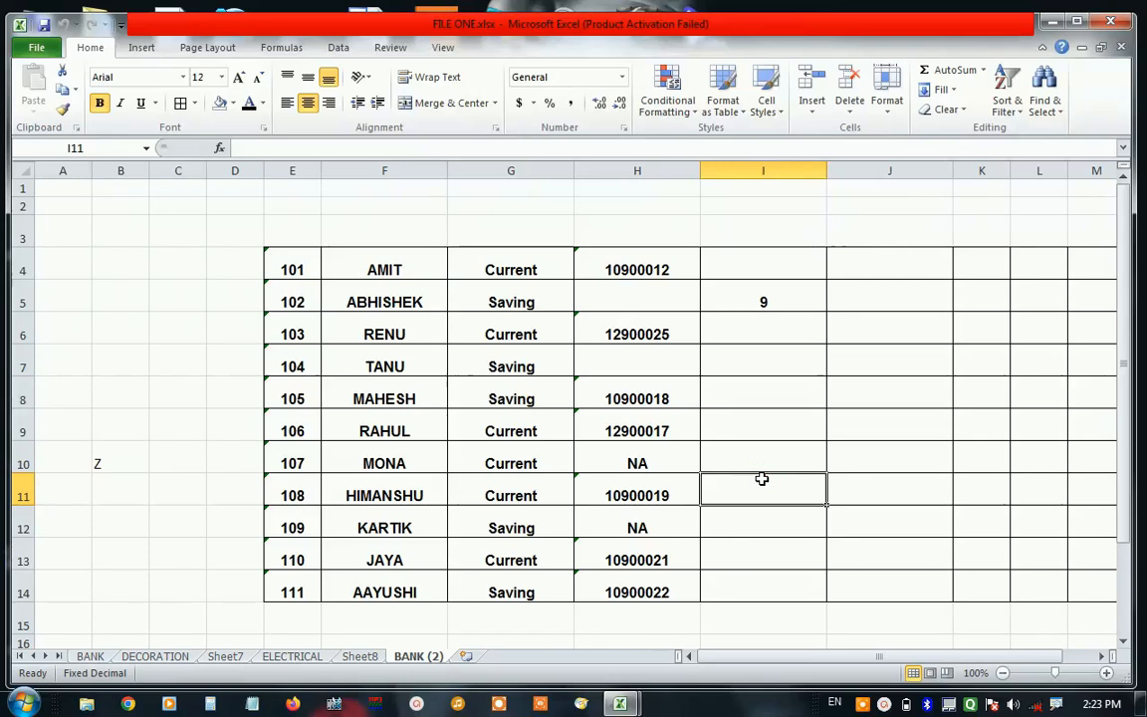